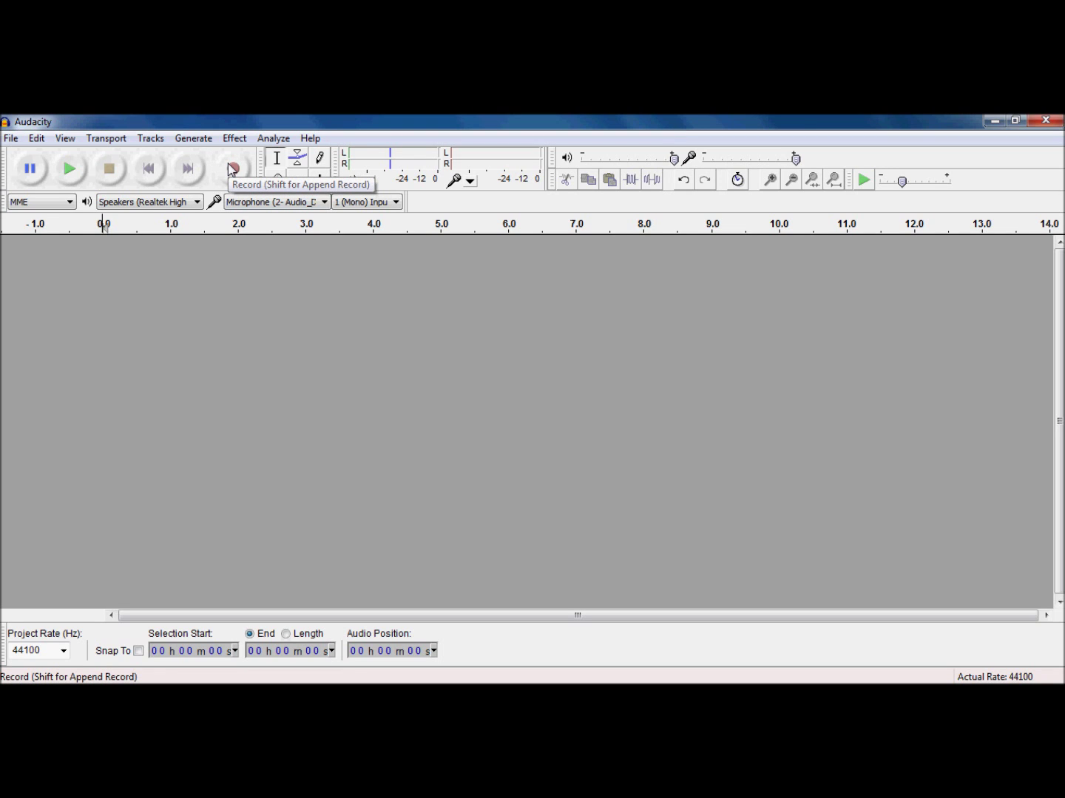
# Record a spoken clip of about 6.7 seconds into a new mono track.
pyautogui.click(238, 167)
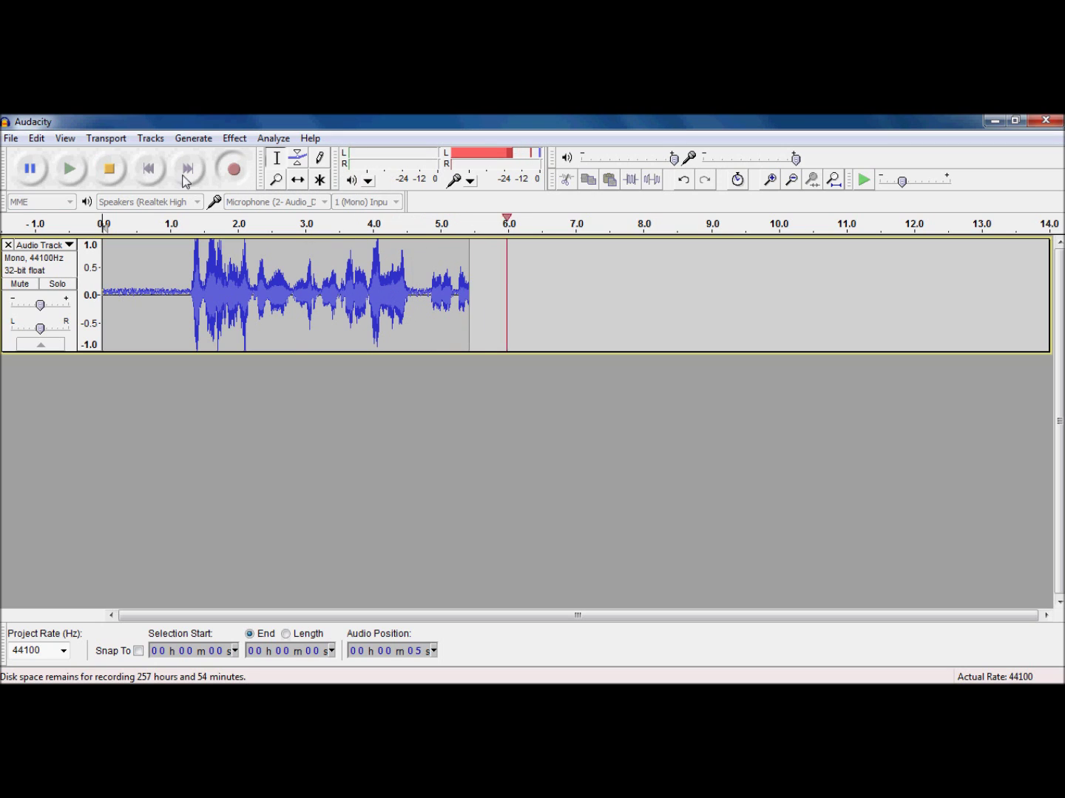
pyautogui.click(107, 175)
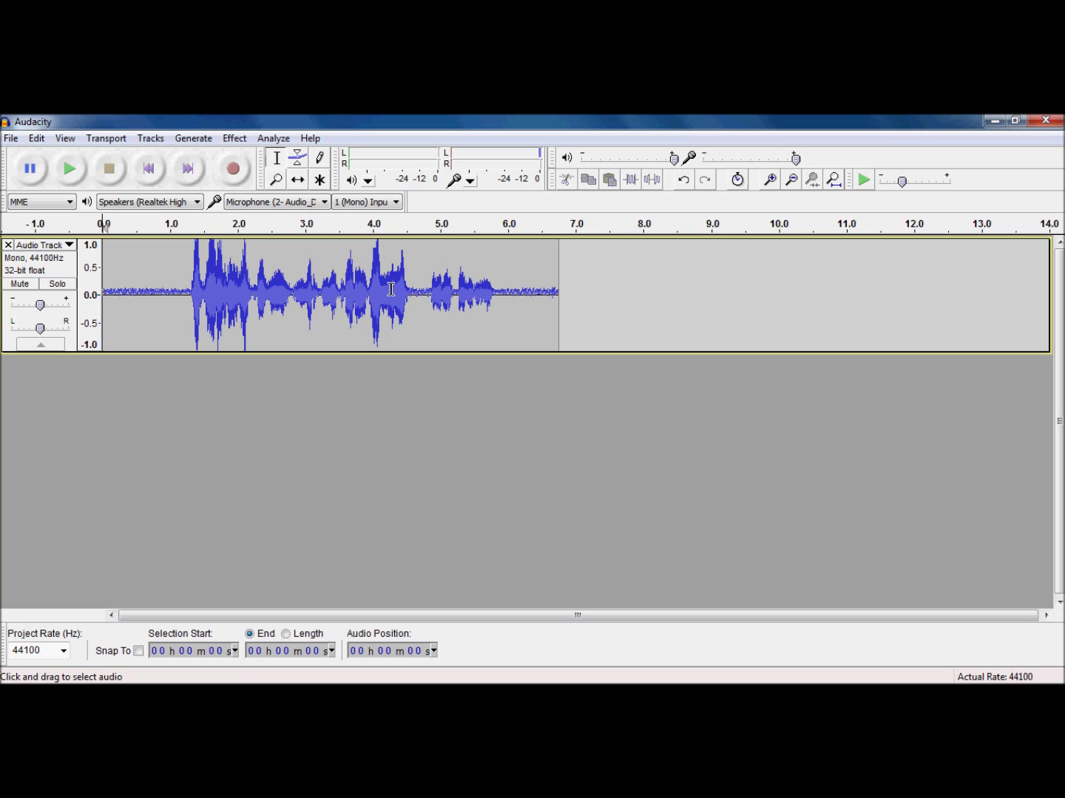
# Select the first speech burst, from 1.3 s to 2.2 s, in the voice track.
pyautogui.click(57, 273)
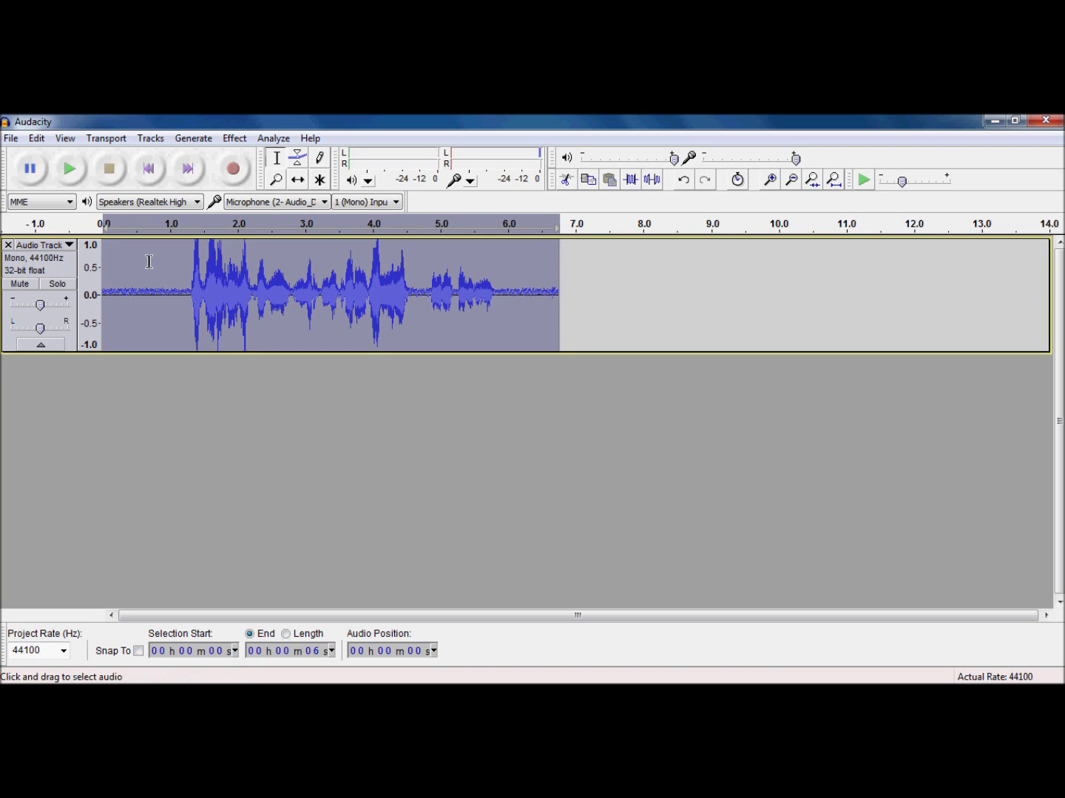
pyautogui.click(182, 366)
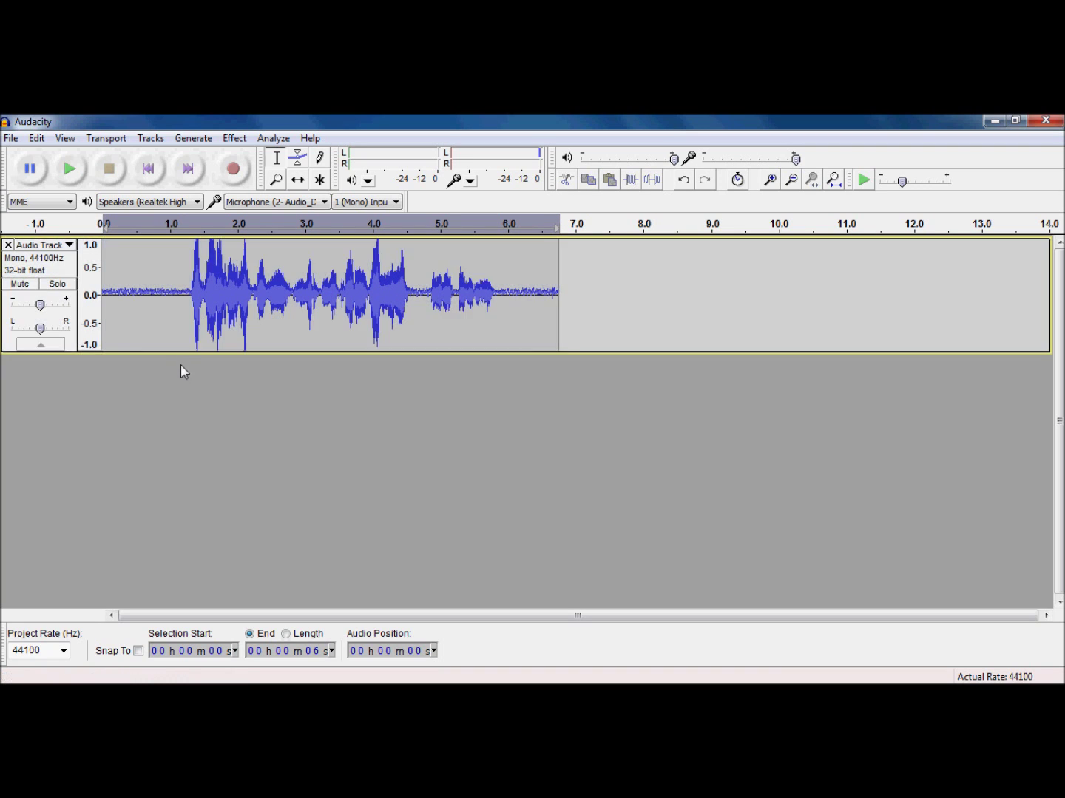
pyautogui.click(190, 262)
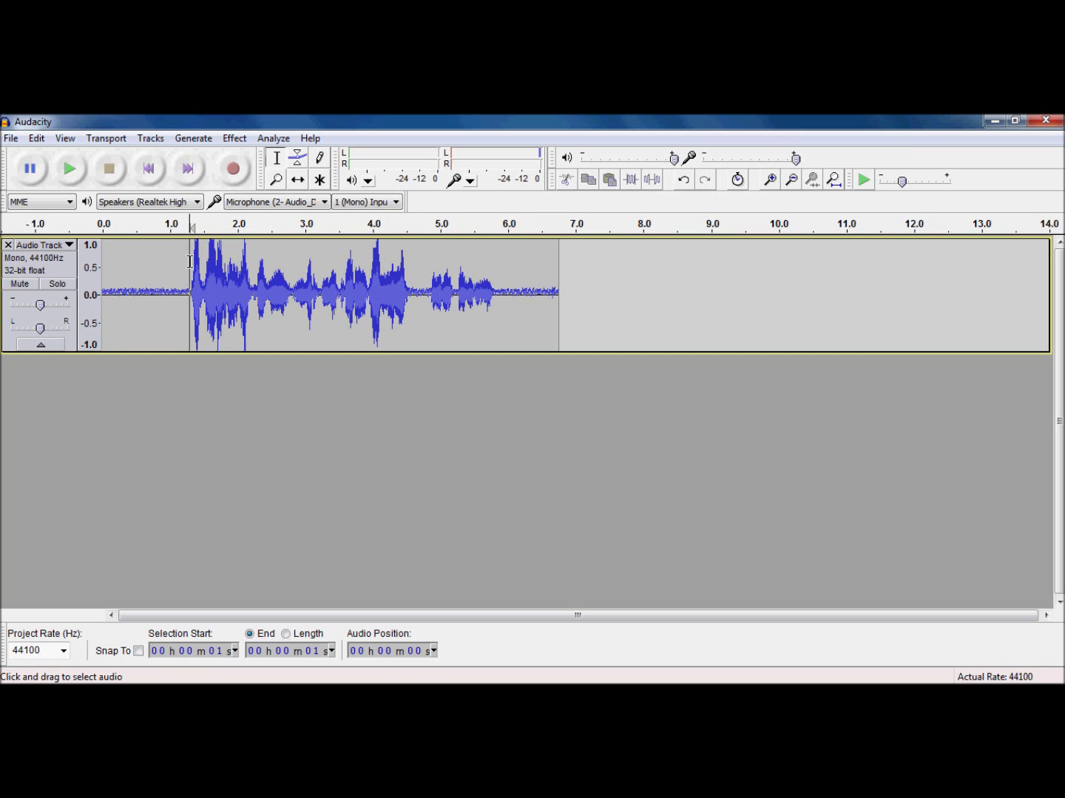
pyautogui.moveTo(189, 261); pyautogui.dragTo(253, 263)
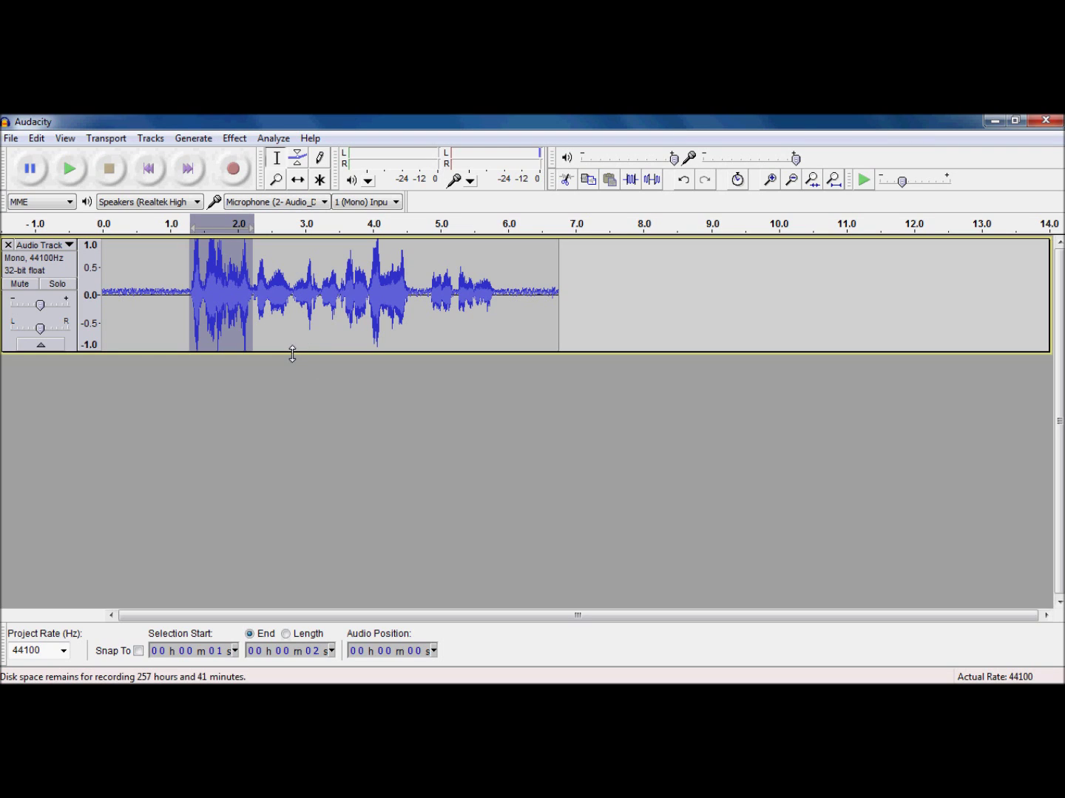
# Browse the Effect menu's effects list, restoring the maximized window along the way.
pyautogui.click(237, 139)
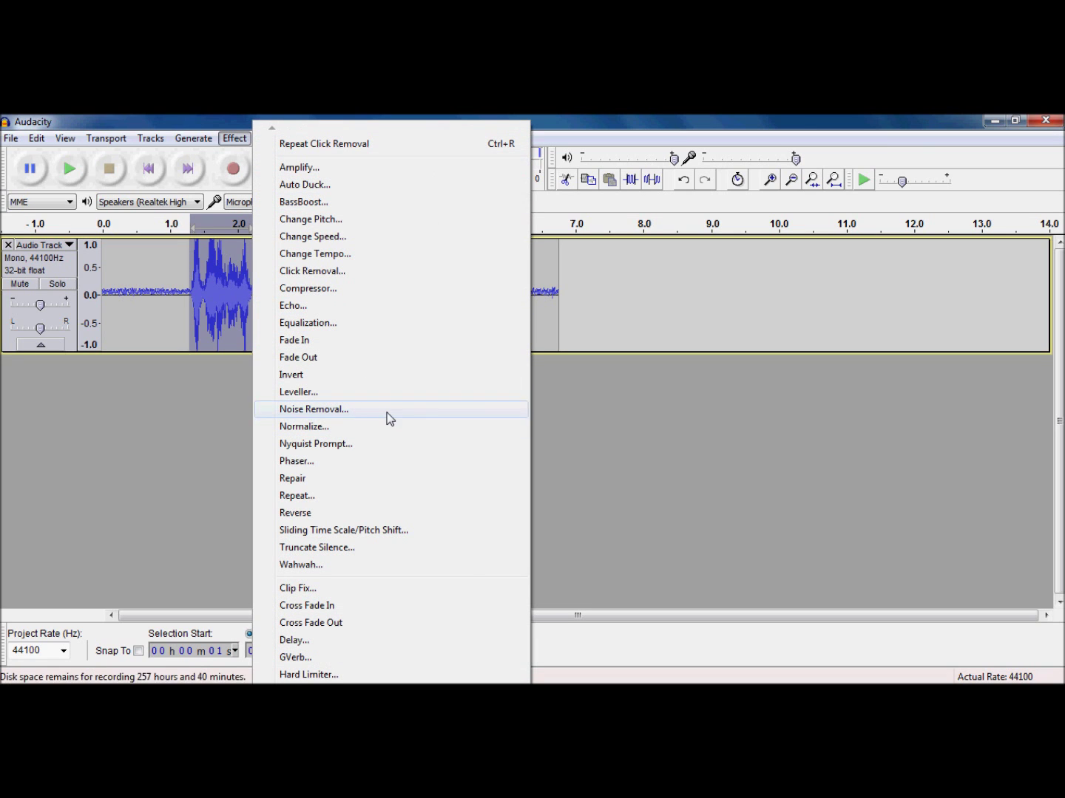
pyautogui.scroll(-3, 392, 408)
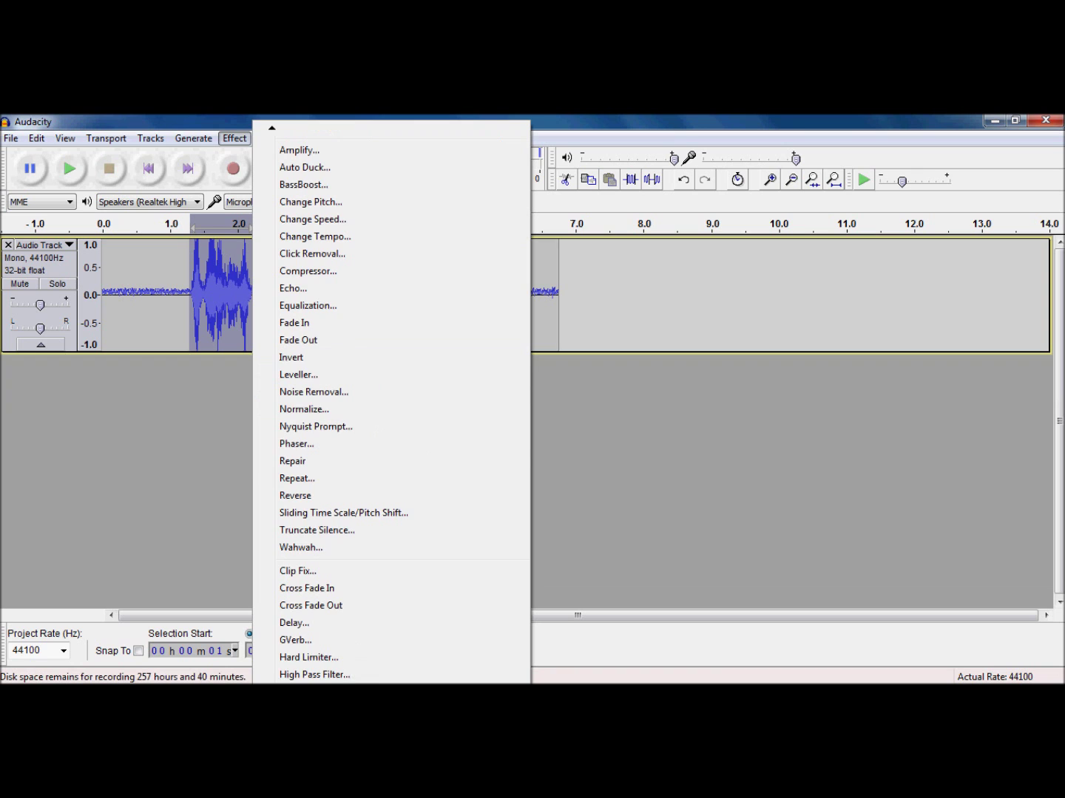
pyautogui.scroll(-3, 392, 406)
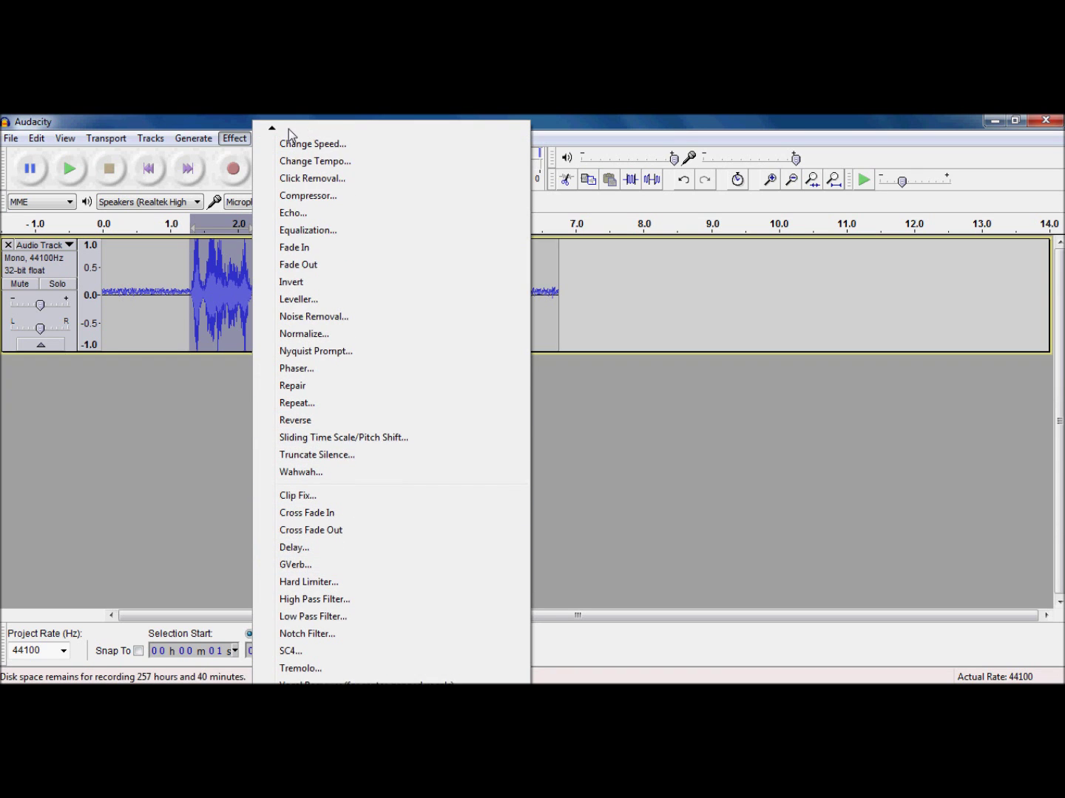
pyautogui.press('Escape')
pyautogui.press('super+Down')
pyautogui.click(417, 121)
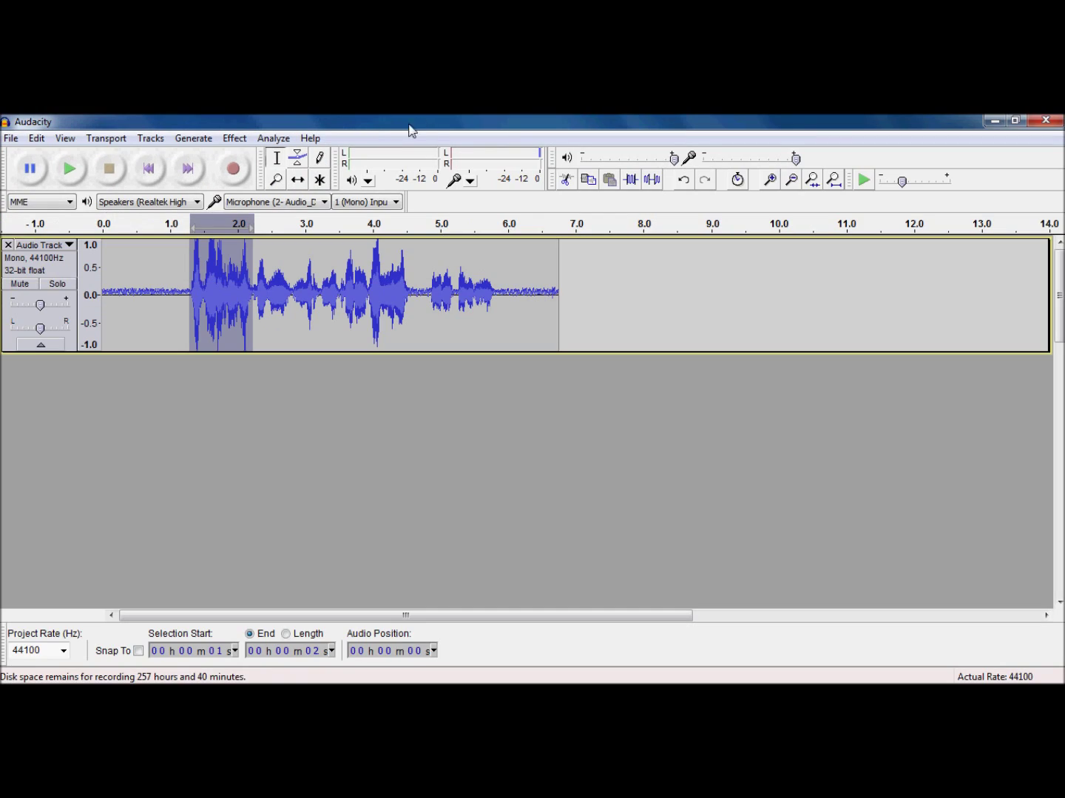
pyautogui.click(234, 139)
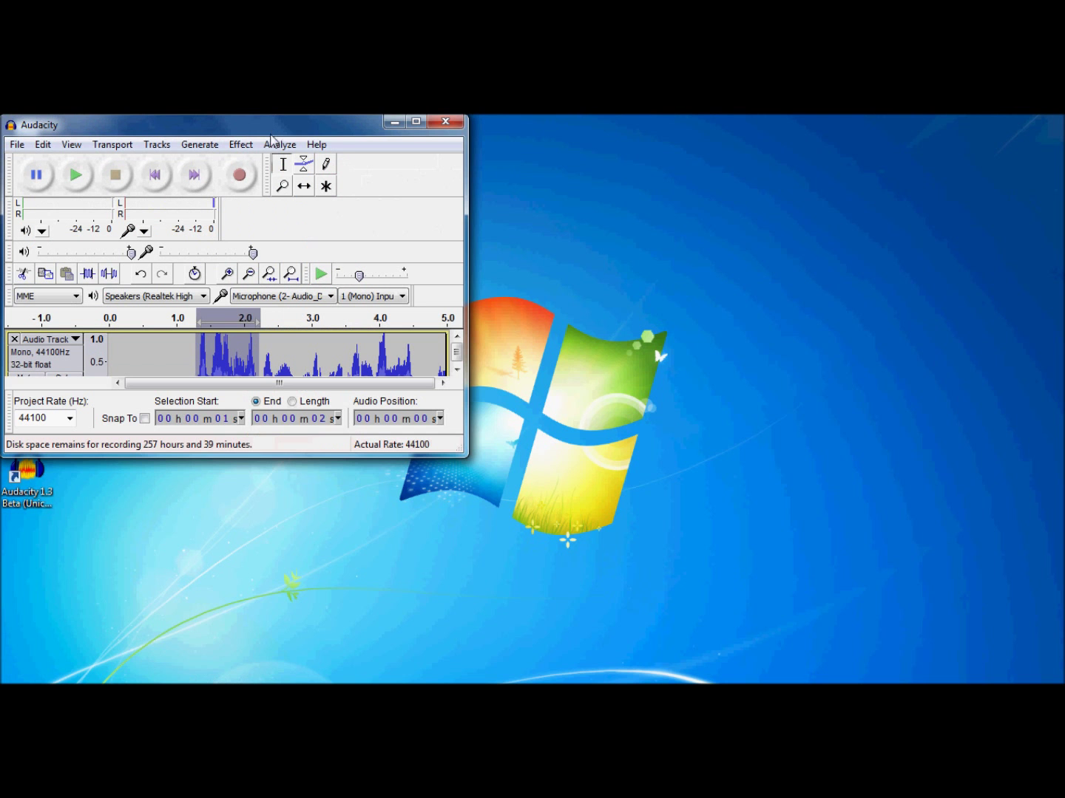
pyautogui.click(415, 120)
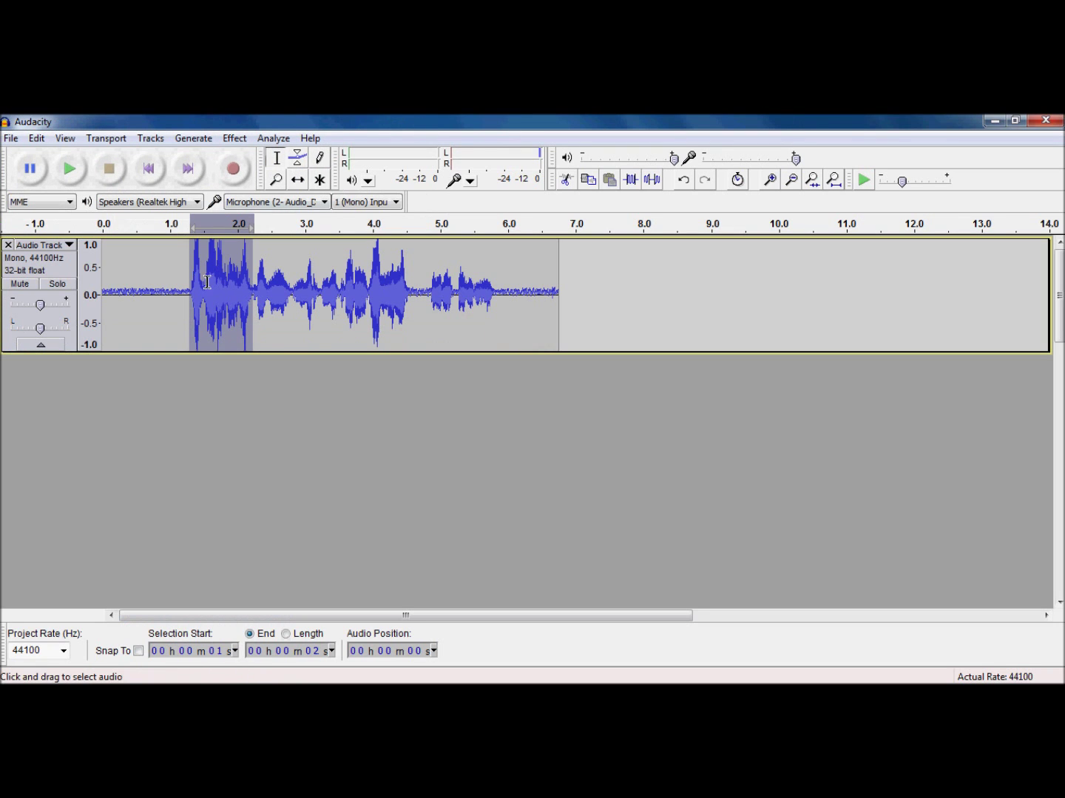
pyautogui.click(234, 138)
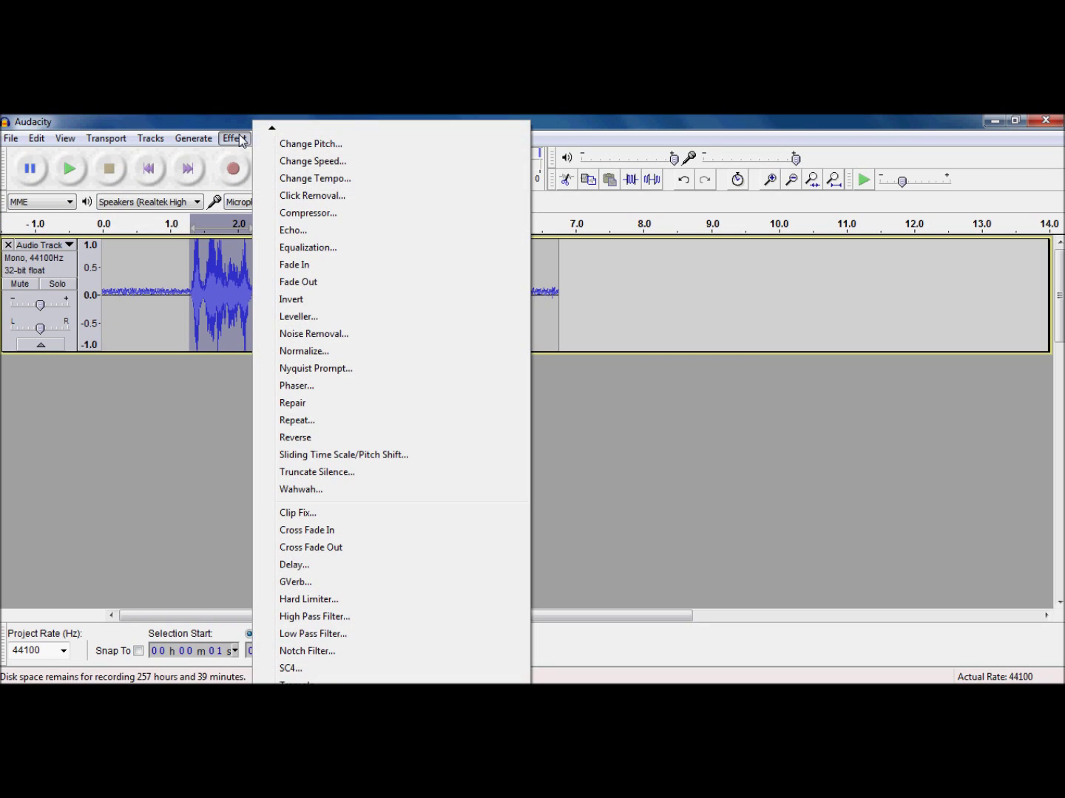
pyautogui.moveTo(272, 132)
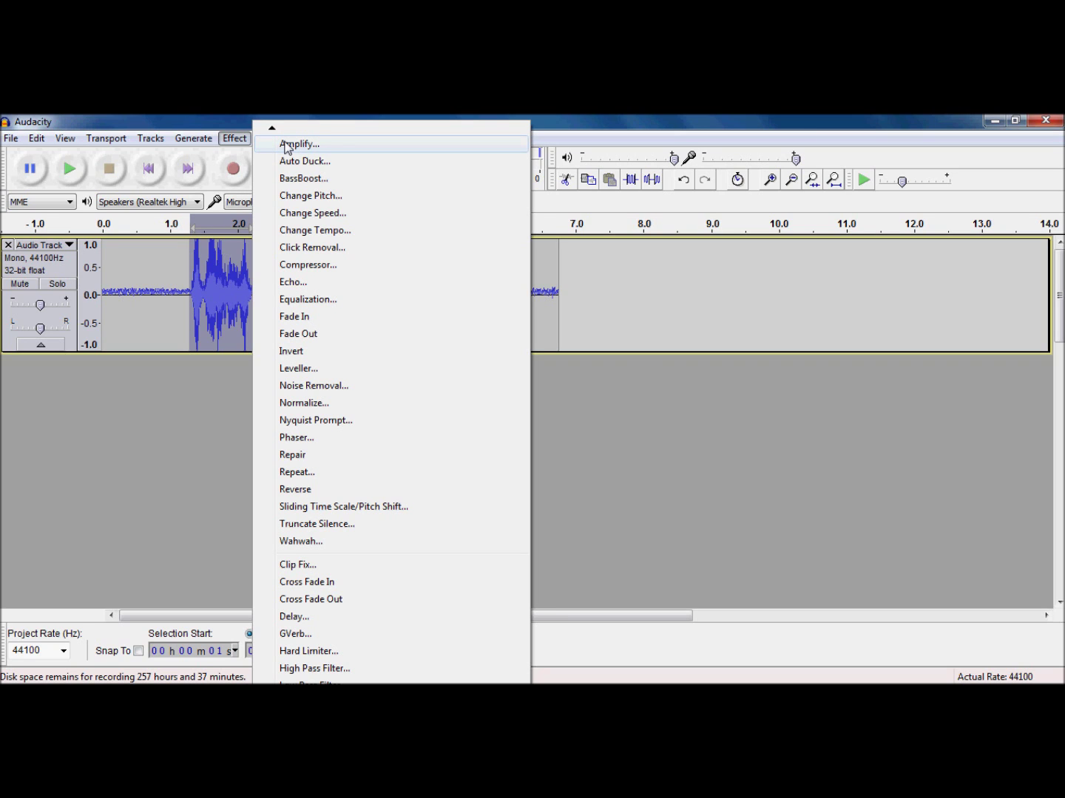
# Amplify the 1.3–2.2 s speech burst by -3.5 dB.
pyautogui.click(287, 144)
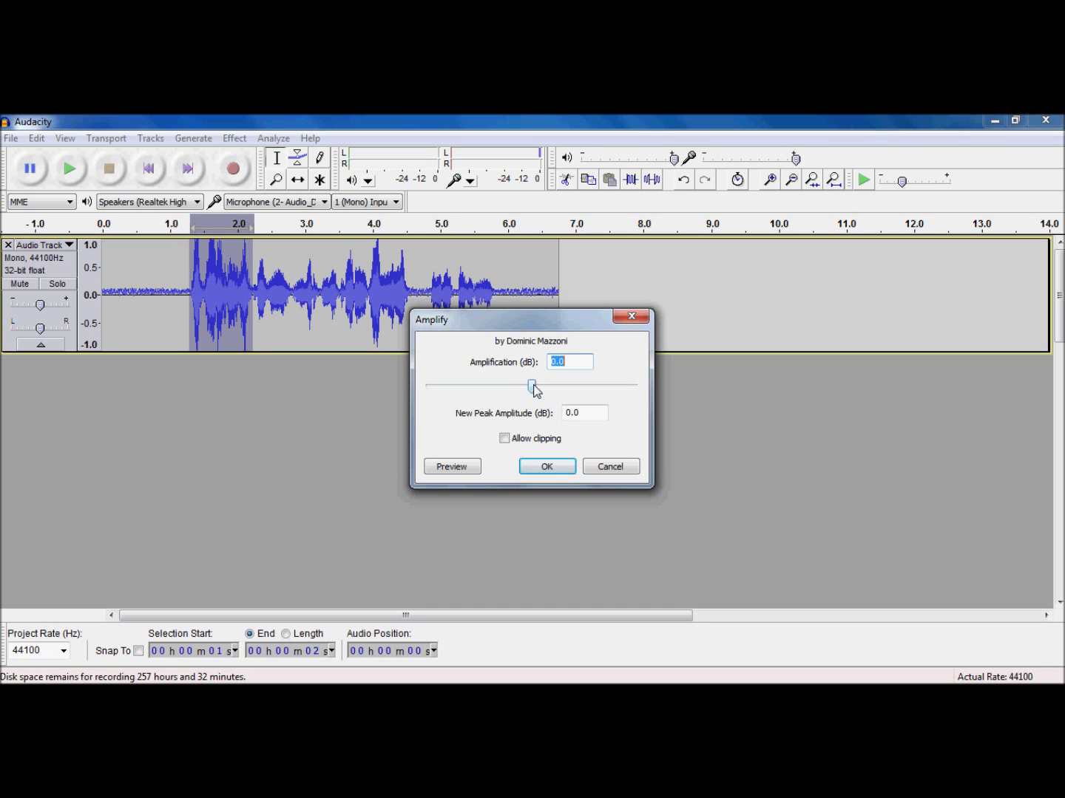
pyautogui.click(532, 386)
pyautogui.moveTo(533, 386); pyautogui.dragTo(524, 386)
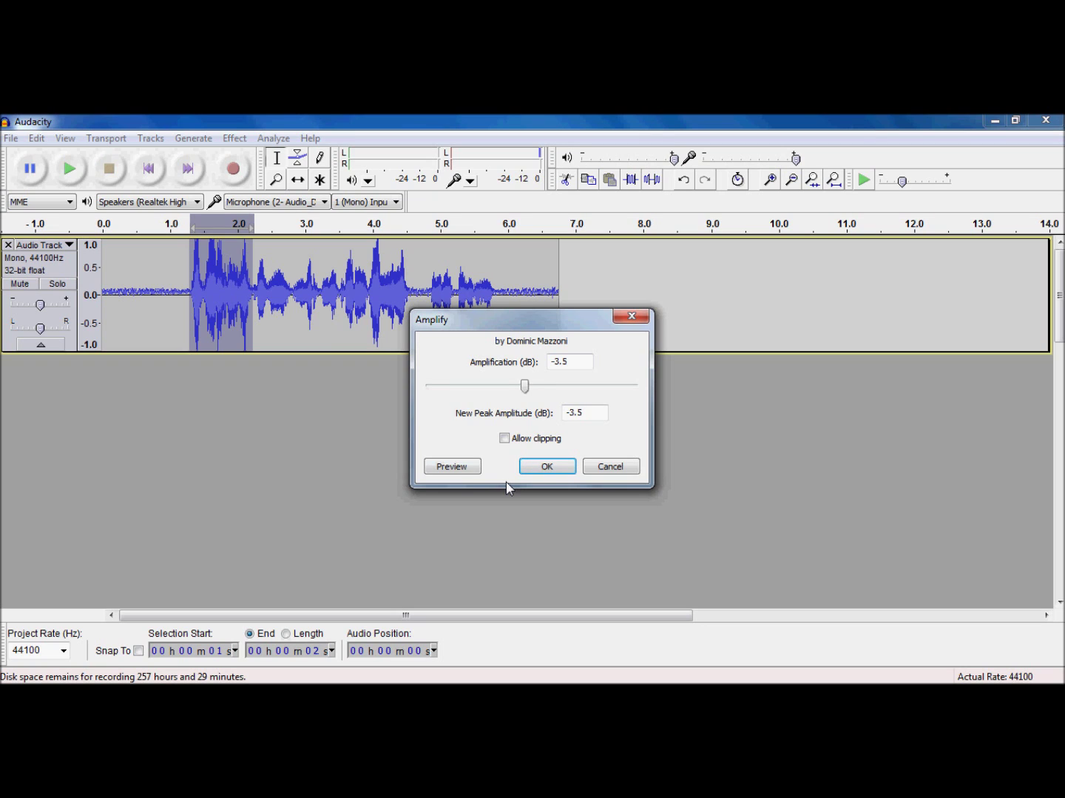
pyautogui.click(563, 468)
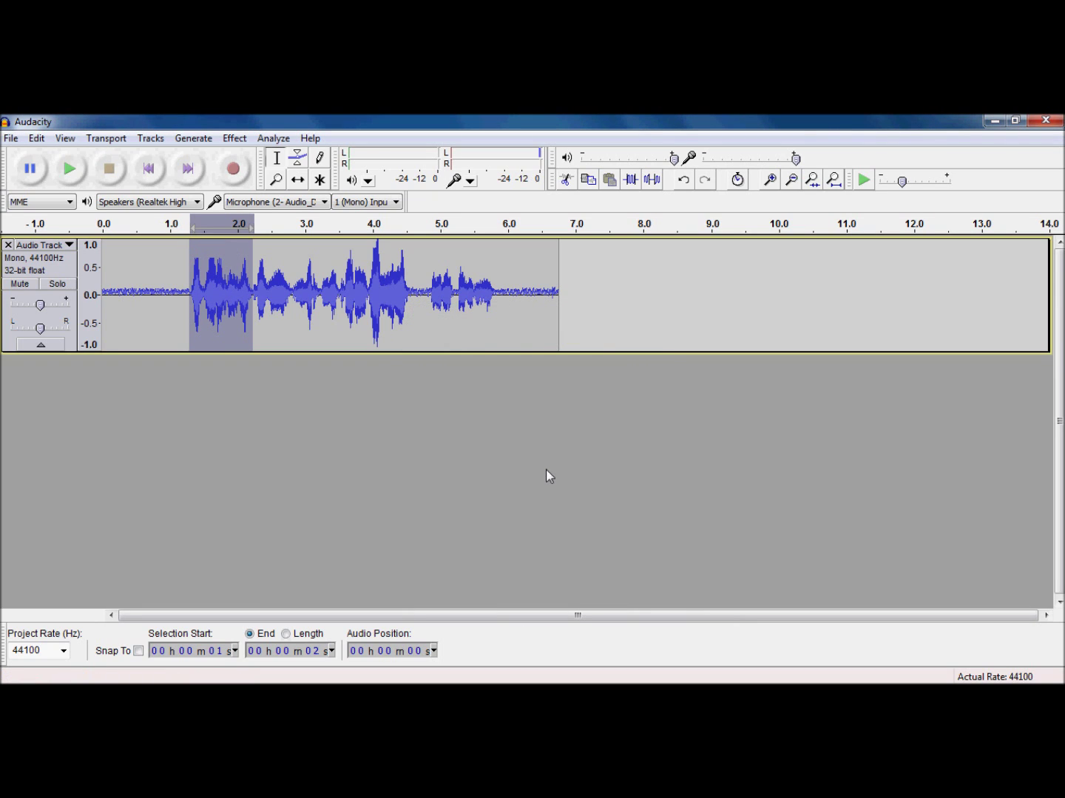
# Select the 3.9–4.5 s peak and amplify it by -3.5 dB.
pyautogui.click(281, 329)
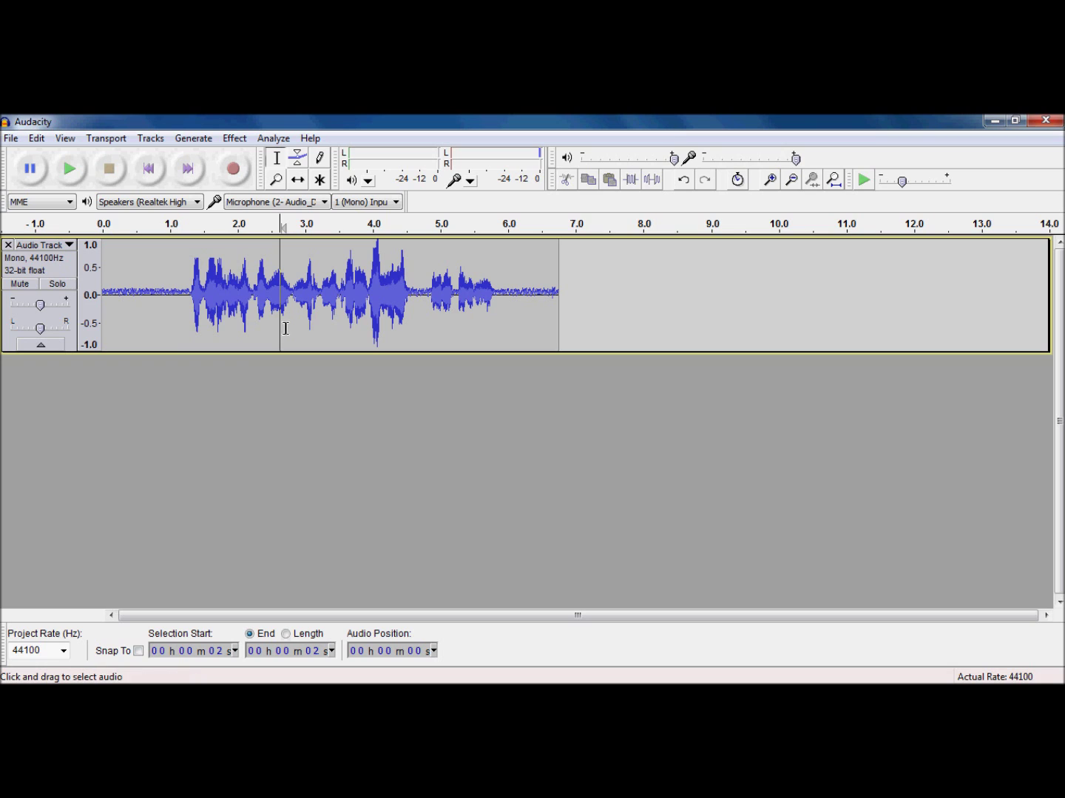
pyautogui.moveTo(366, 281); pyautogui.dragTo(410, 280)
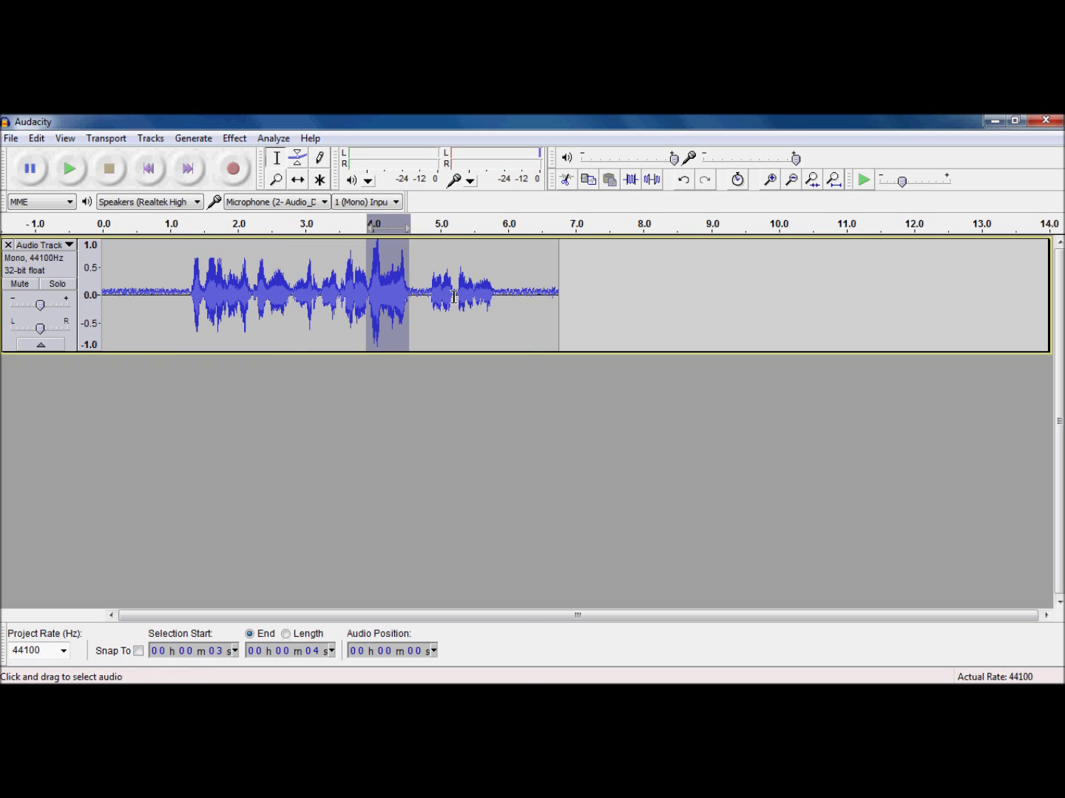
pyautogui.click(235, 138)
pyautogui.click(293, 143)
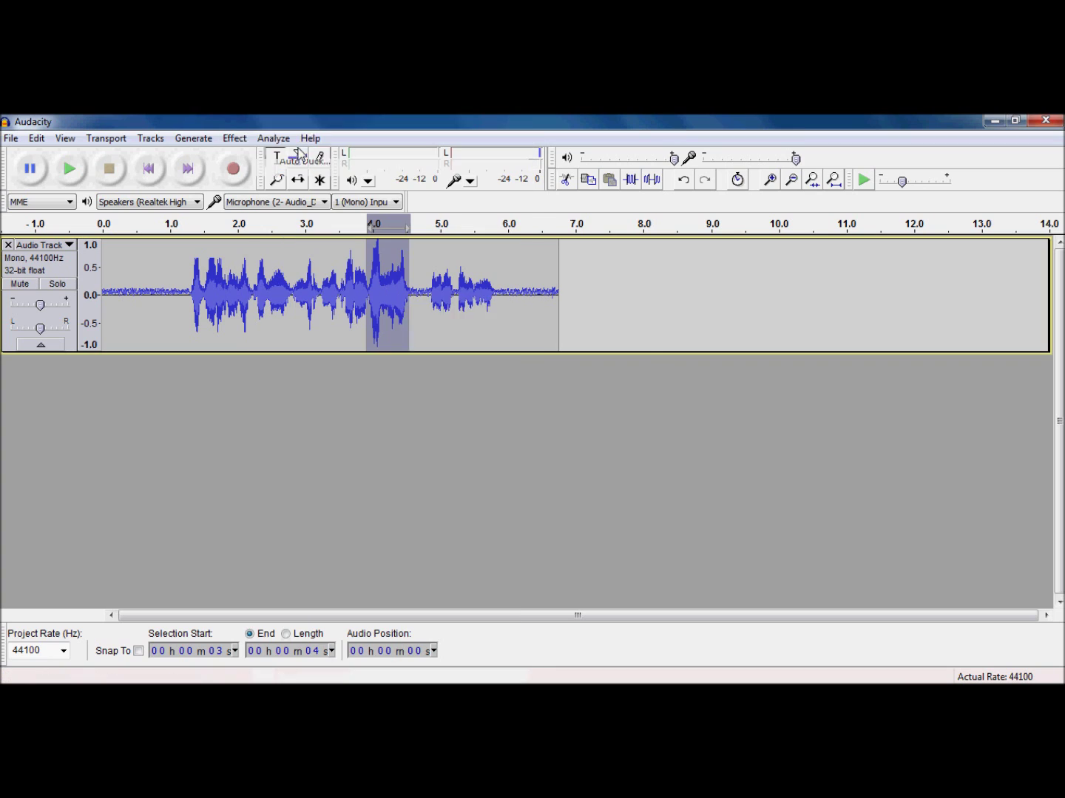
pyautogui.moveTo(532, 386)
pyautogui.mouseDown()
pyautogui.moveTo(515, 387)
pyautogui.moveTo(527, 389)
pyautogui.mouseUp()
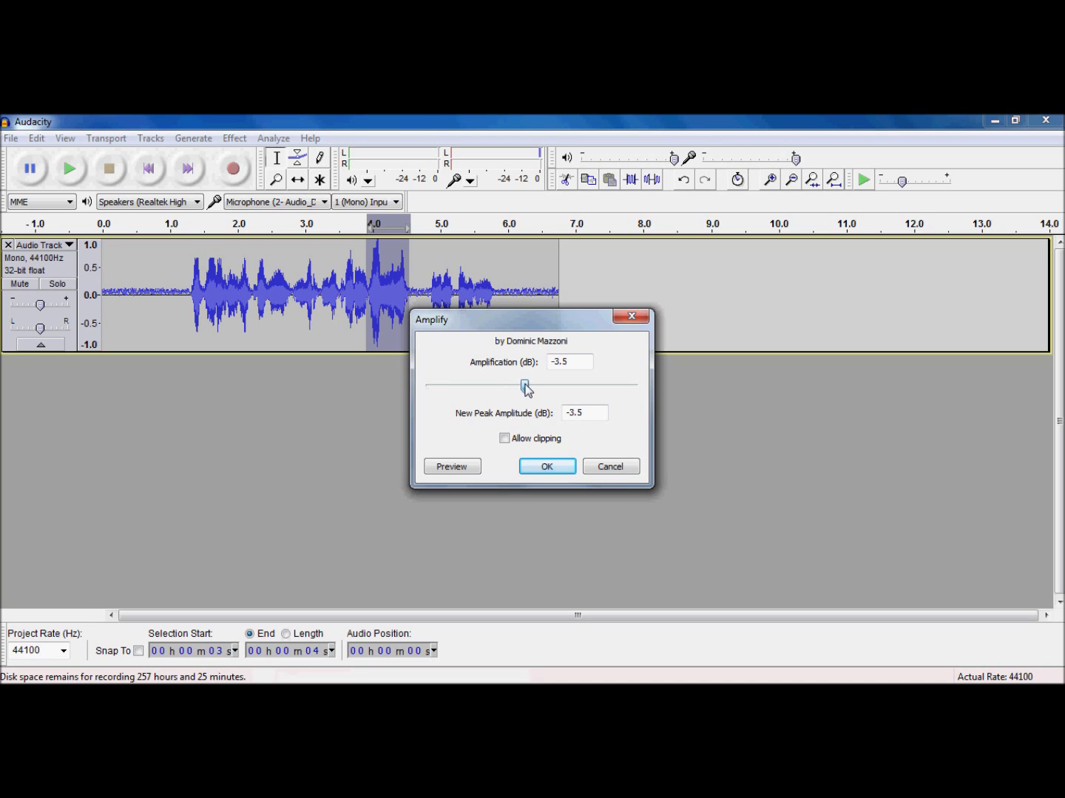
pyautogui.click(547, 467)
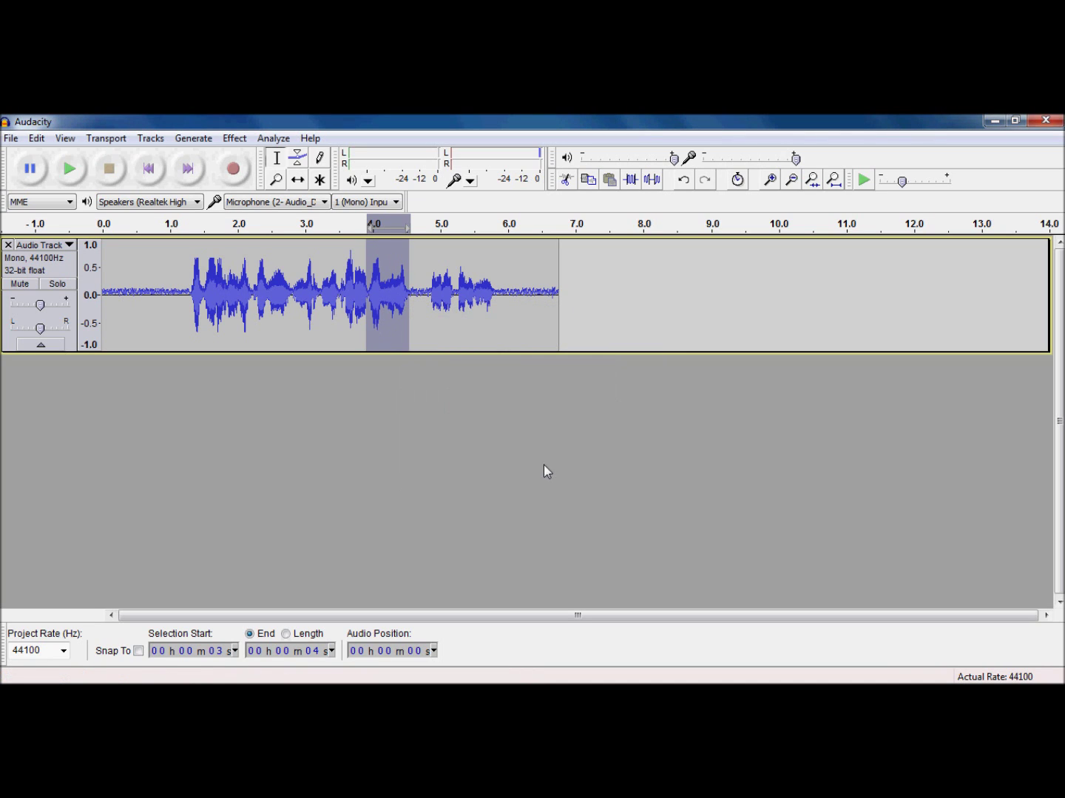
# Play the adjusted 6.7-second recording back from the start of the track.
pyautogui.click(457, 325)
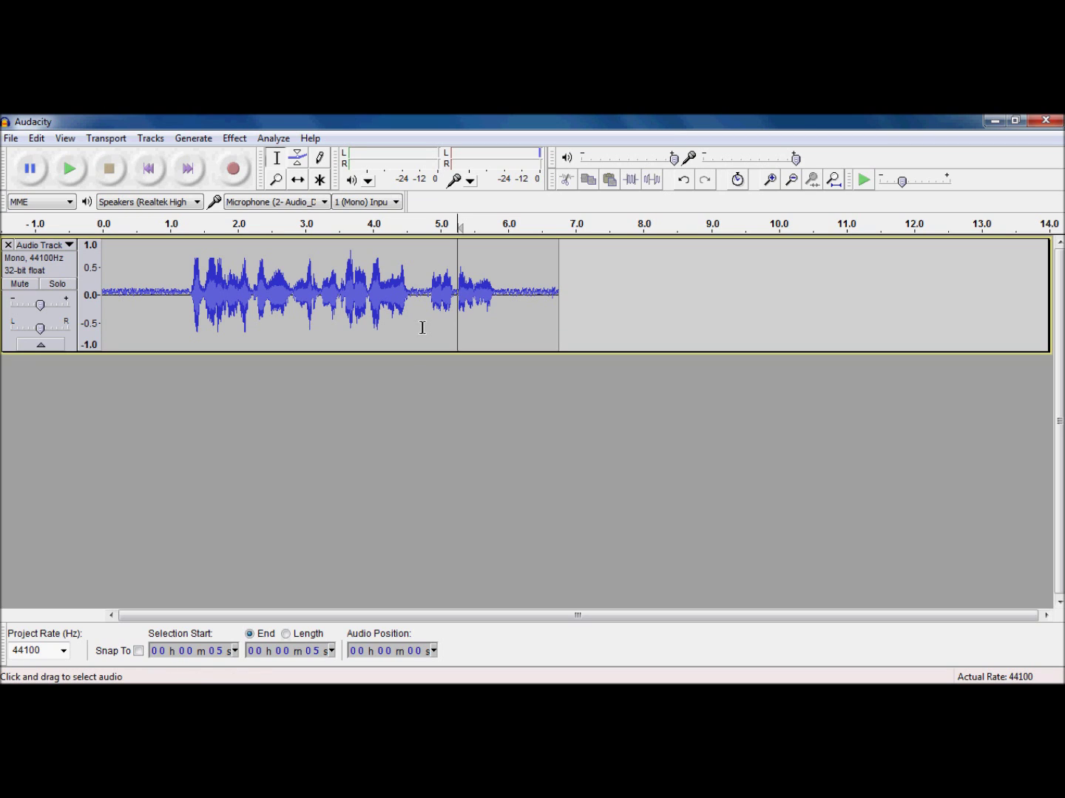
pyautogui.click(150, 170)
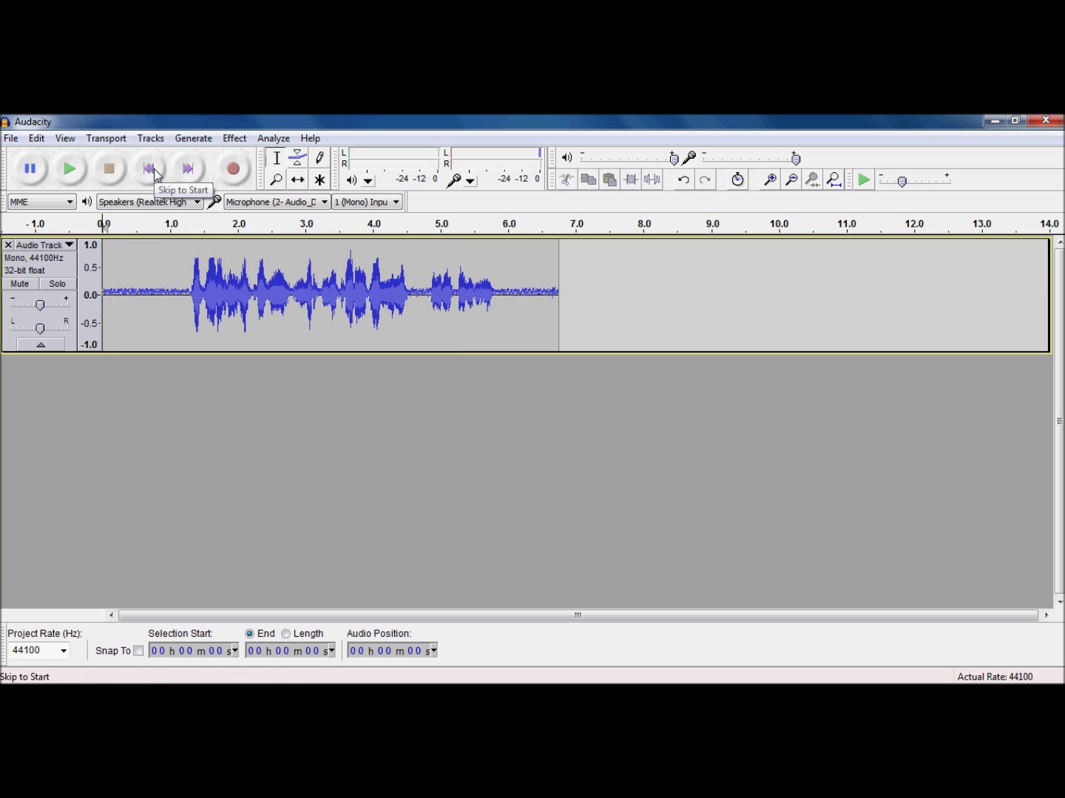
pyautogui.click(70, 169)
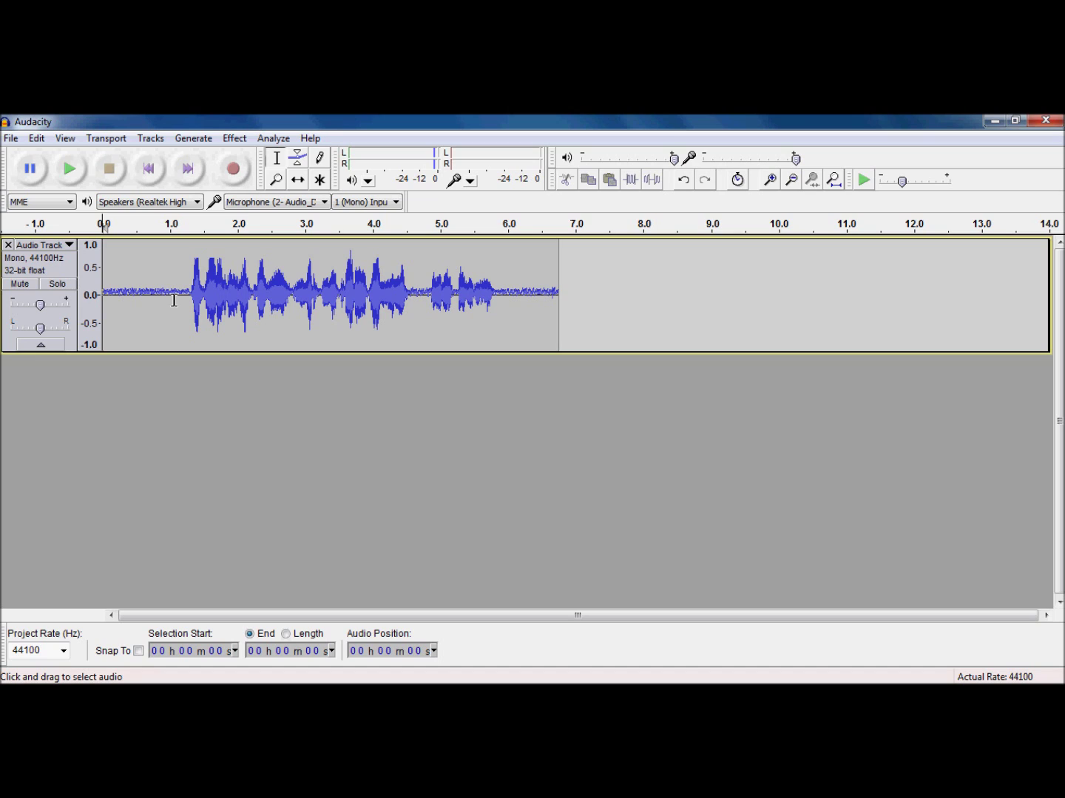
# Select the leading silence from 0 to about 1.3 s, after a playback check.
pyautogui.moveTo(190, 289); pyautogui.dragTo(103, 293)
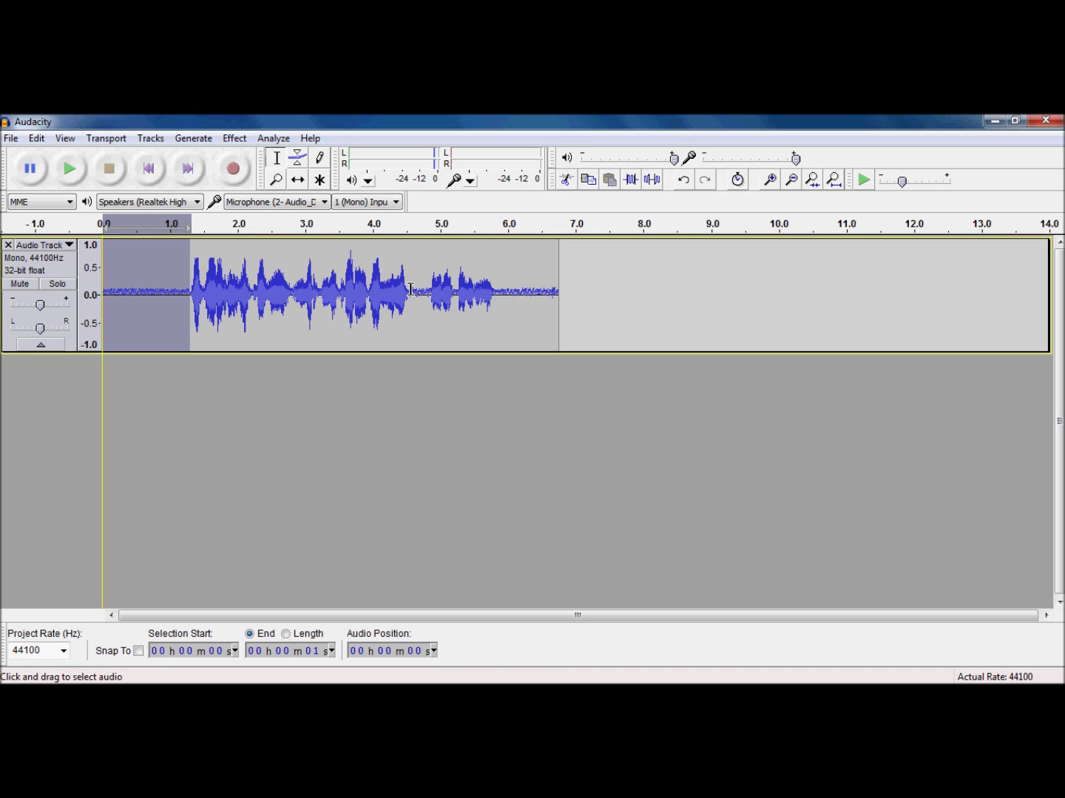
pyautogui.press('space')
pyautogui.press('space')
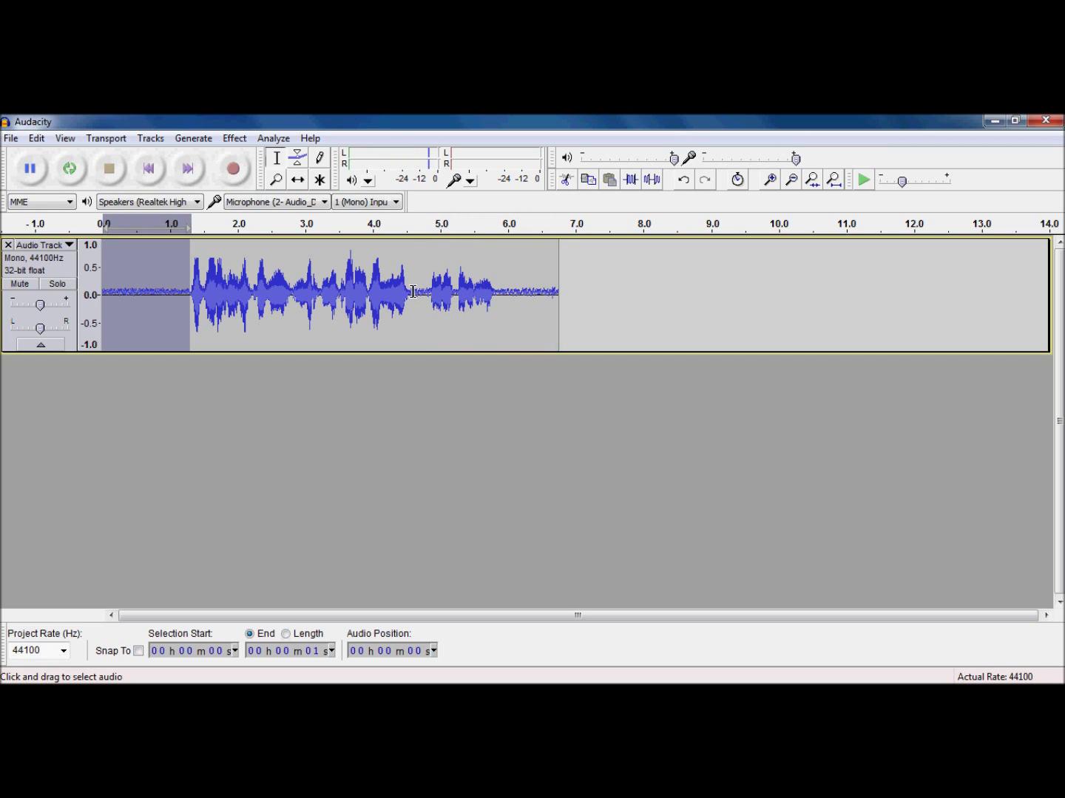
pyautogui.keyDown('shift'); pyautogui.click(421, 293); pyautogui.keyUp('shift')
pyautogui.moveTo(426, 295); pyautogui.dragTo(192, 299)
pyautogui.moveTo(412, 294); pyautogui.dragTo(432, 301)
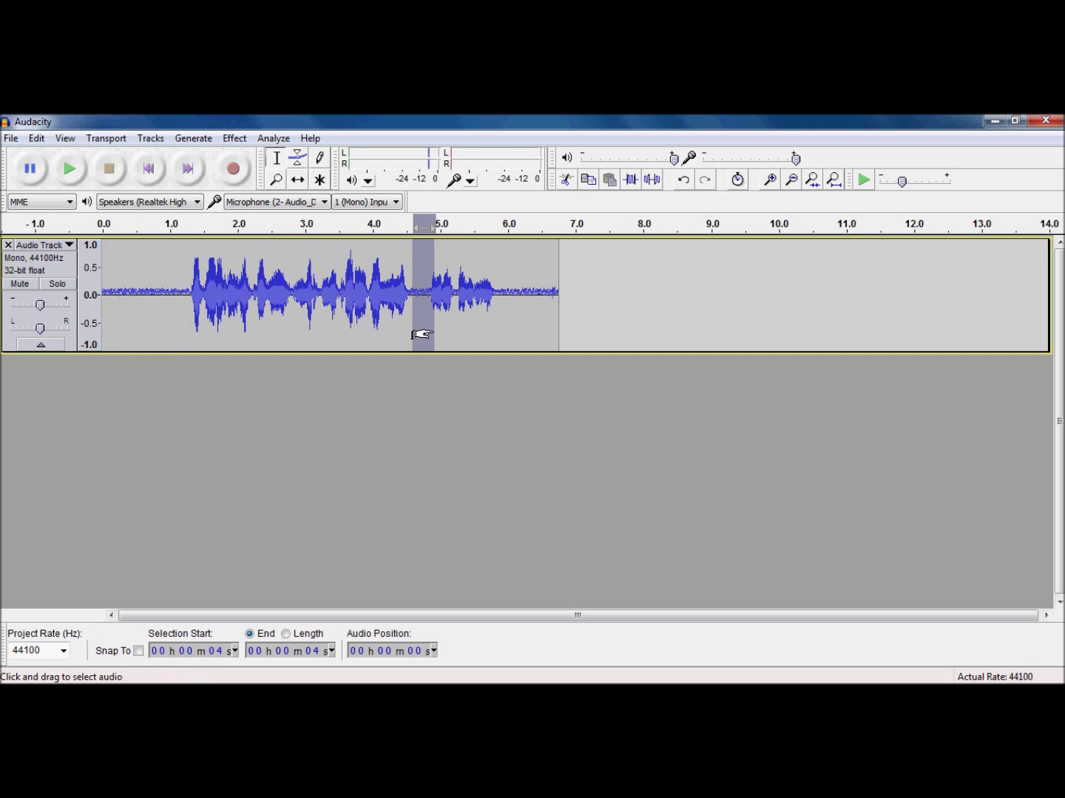
pyautogui.click(460, 326)
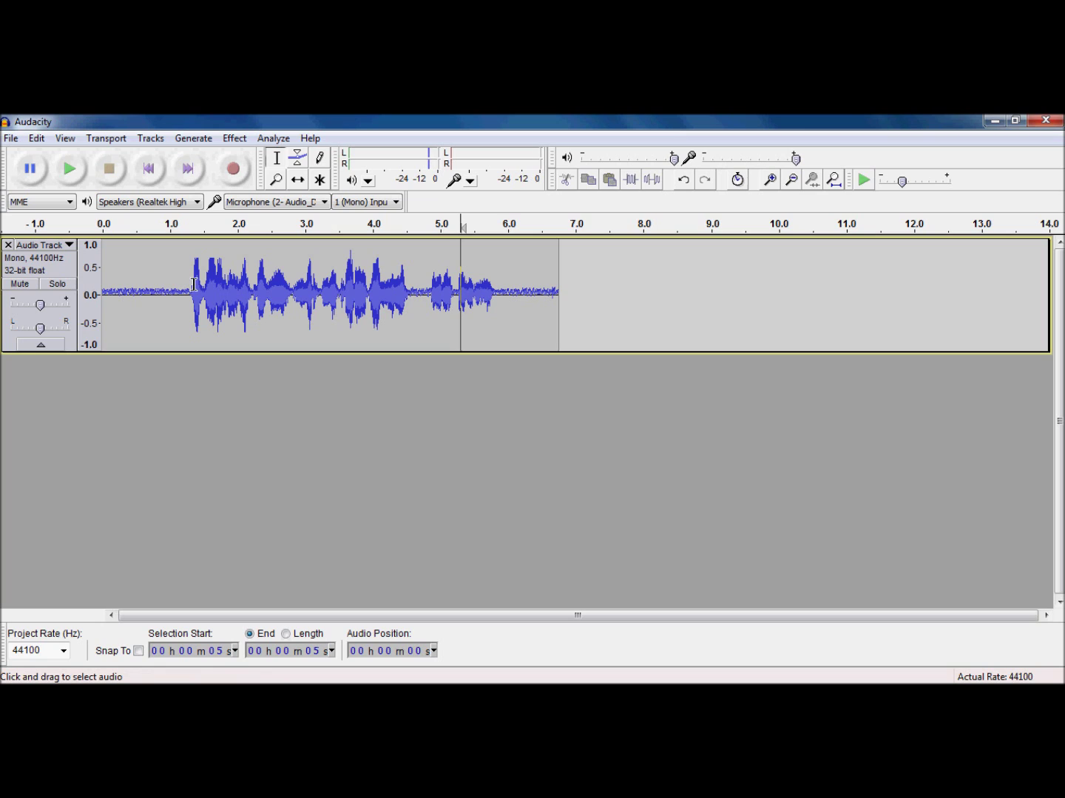
pyautogui.moveTo(192, 285); pyautogui.dragTo(101, 289)
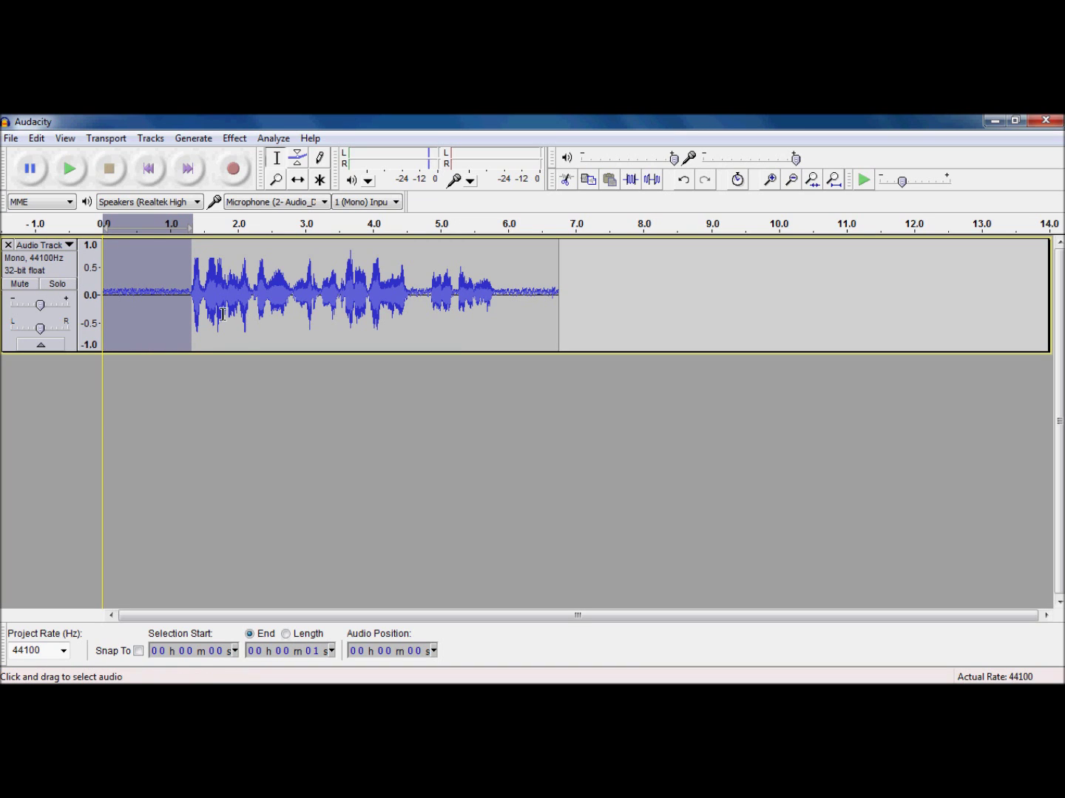
# Apply Noise Removal with 24 dB reduction to the 0–1.3 s selection.
pyautogui.click(235, 139)
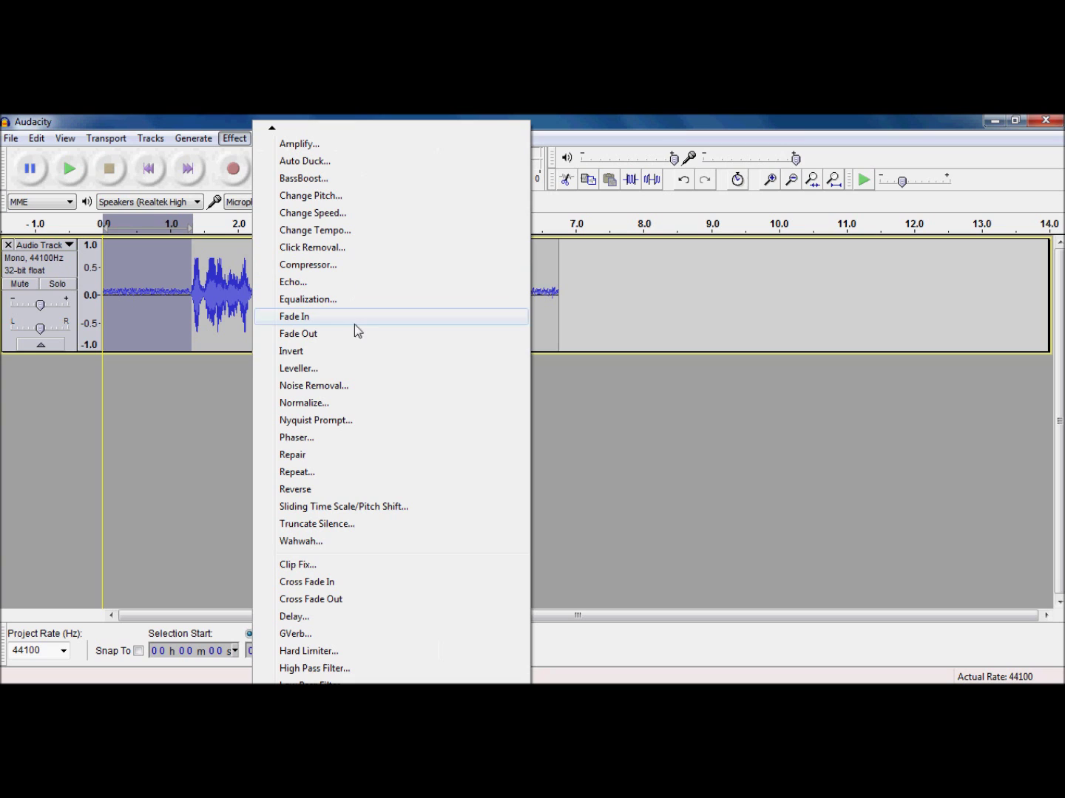
pyautogui.click(363, 387)
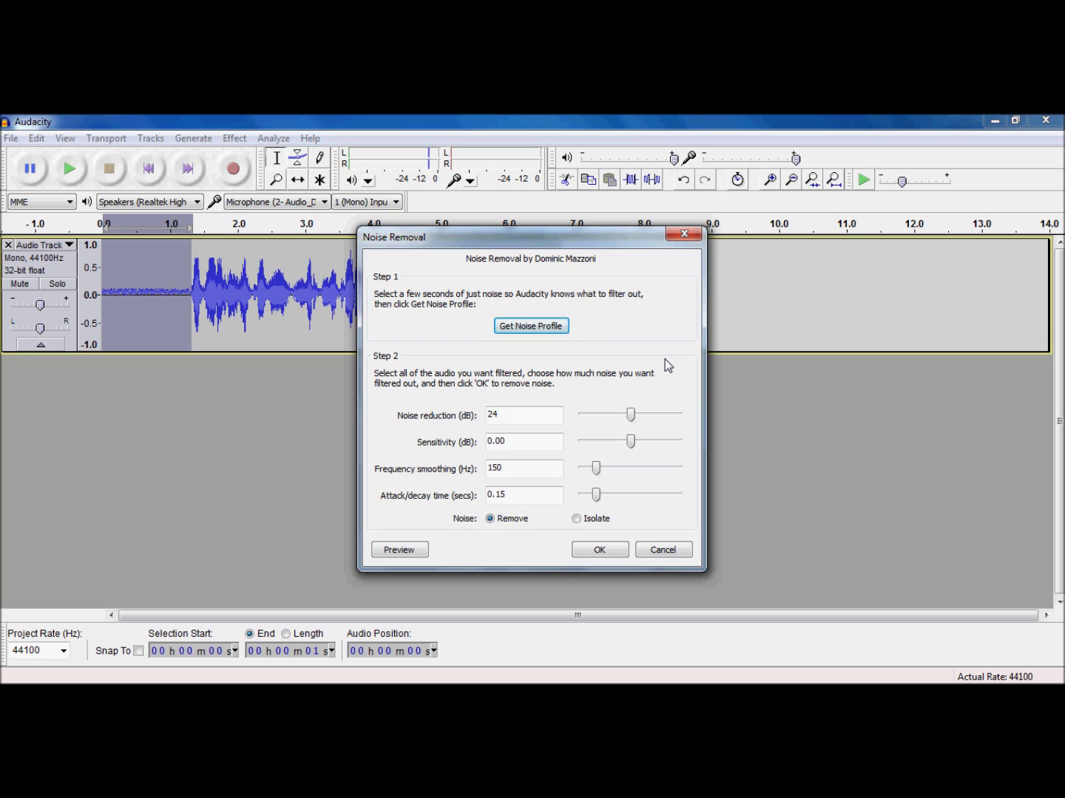
pyautogui.click(599, 550)
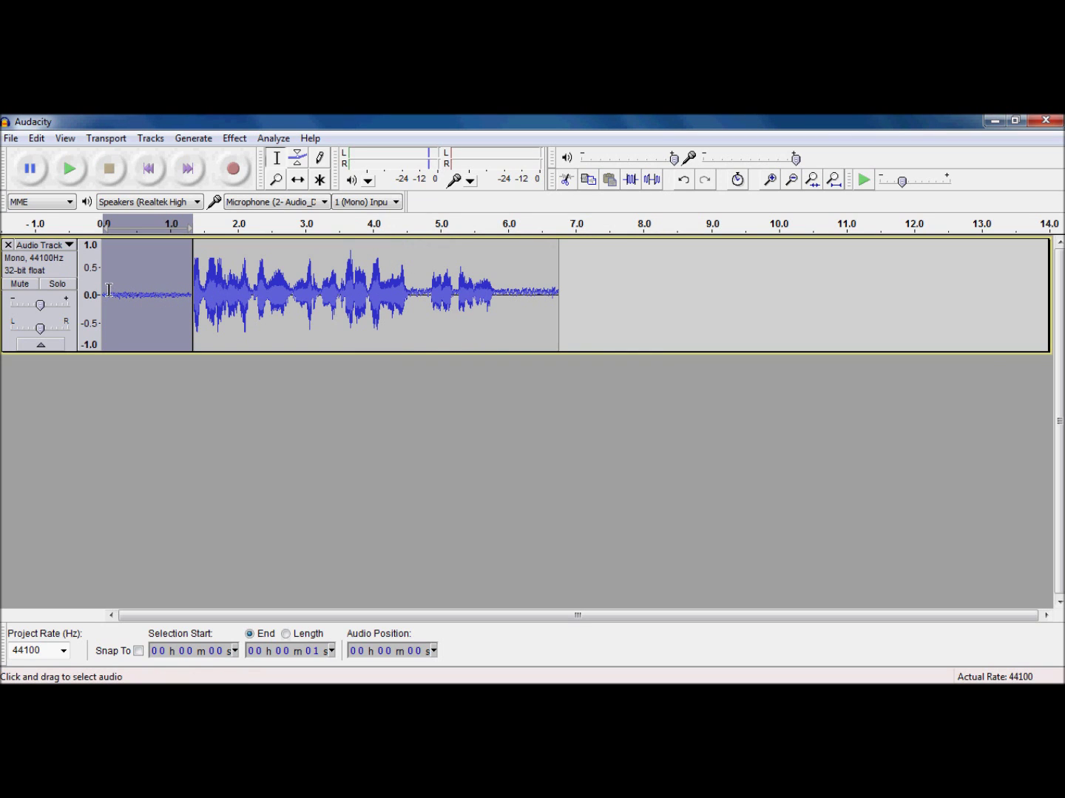
# Play the cleaned opening, then reapply Noise Removal at 35 dB reduction and 3.09 dB sensitivity.
pyautogui.click(77, 175)
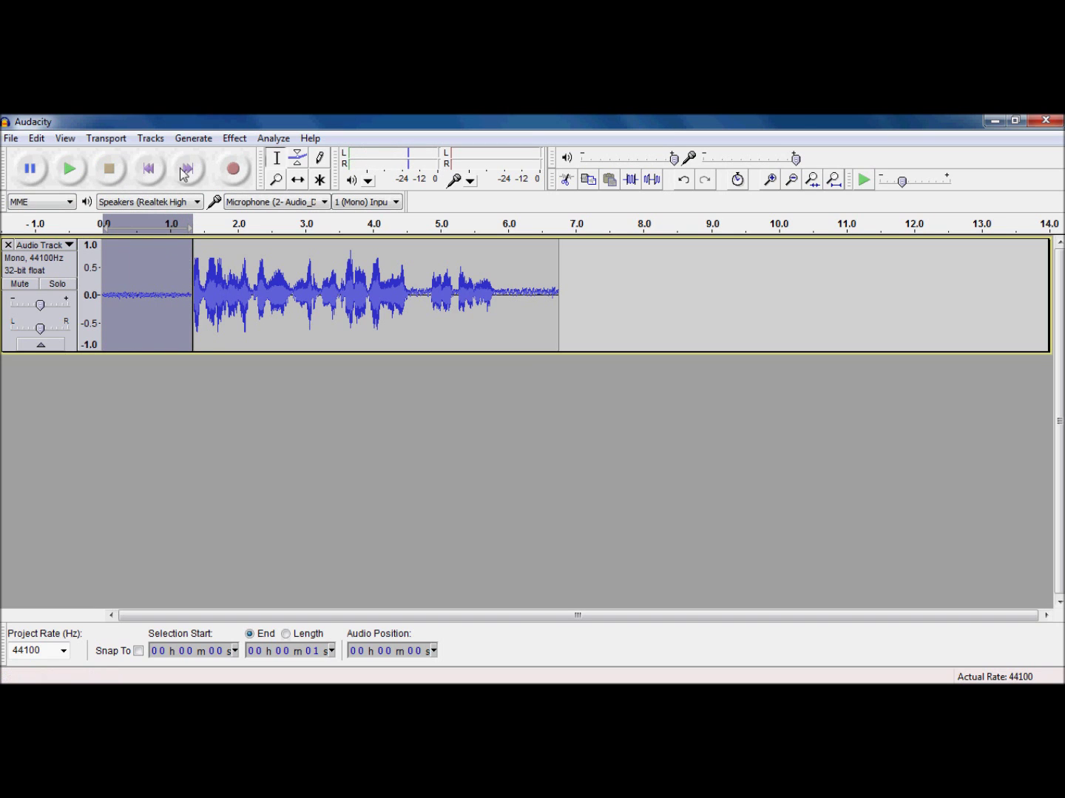
pyautogui.click(234, 138)
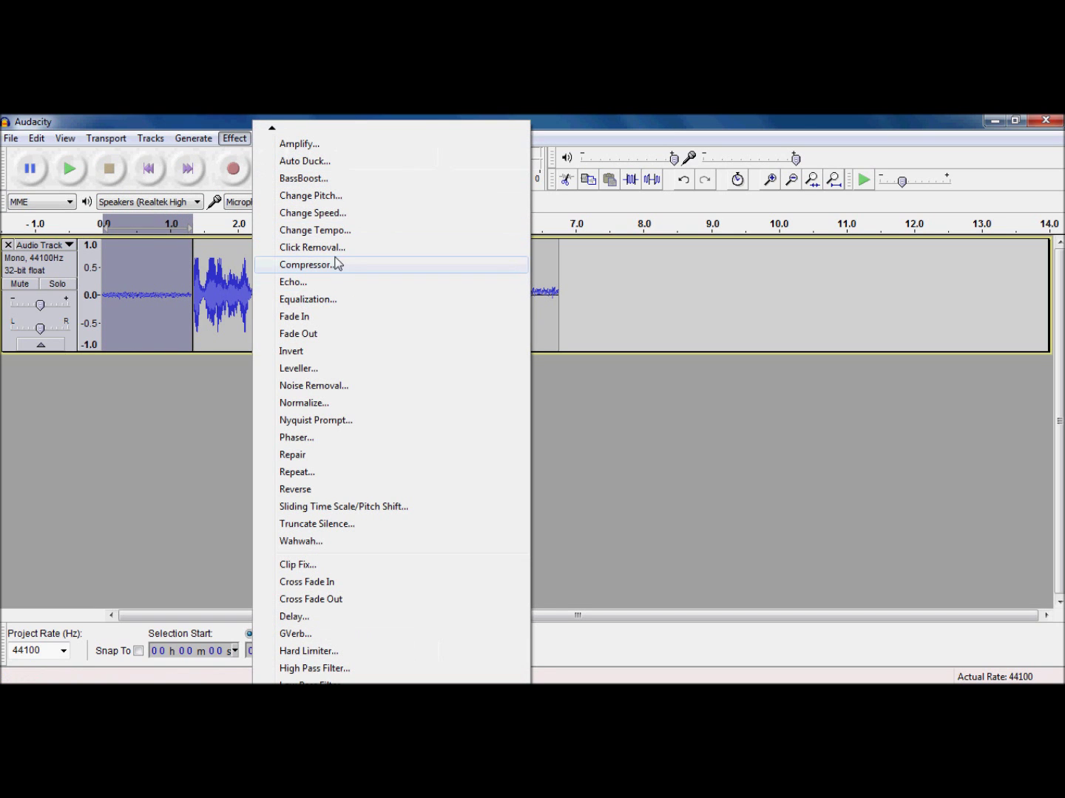
pyautogui.click(326, 385)
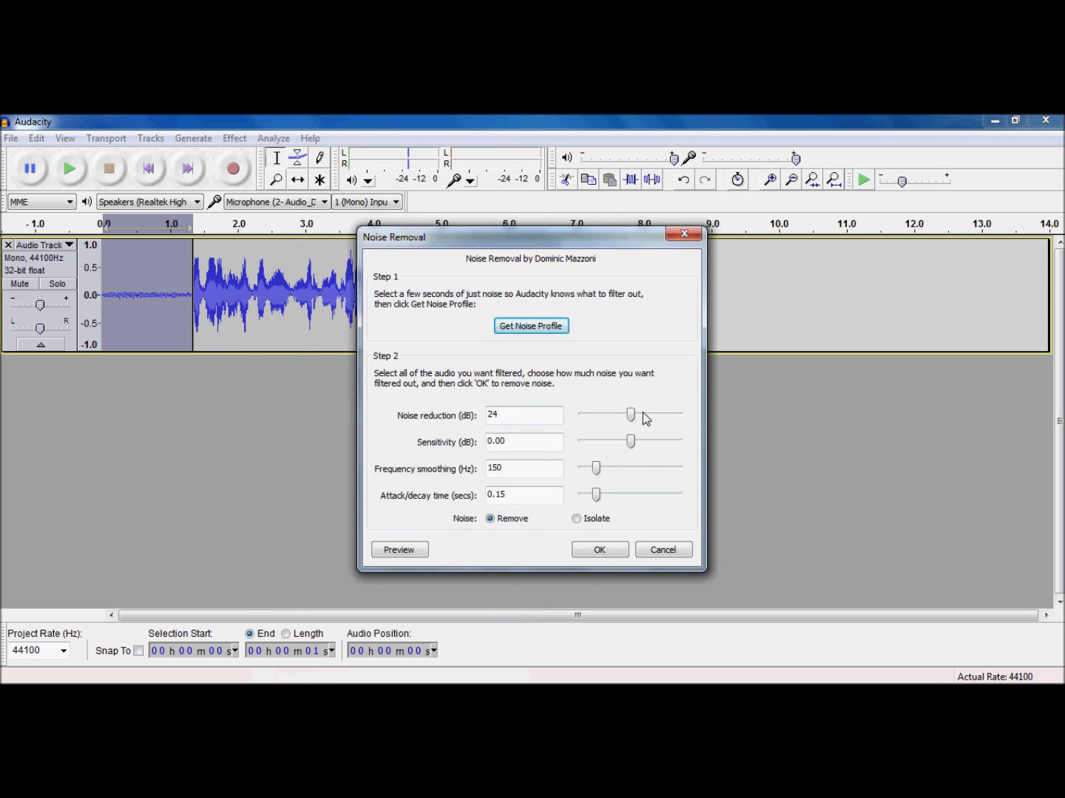
pyautogui.moveTo(631, 415); pyautogui.dragTo(640, 448)
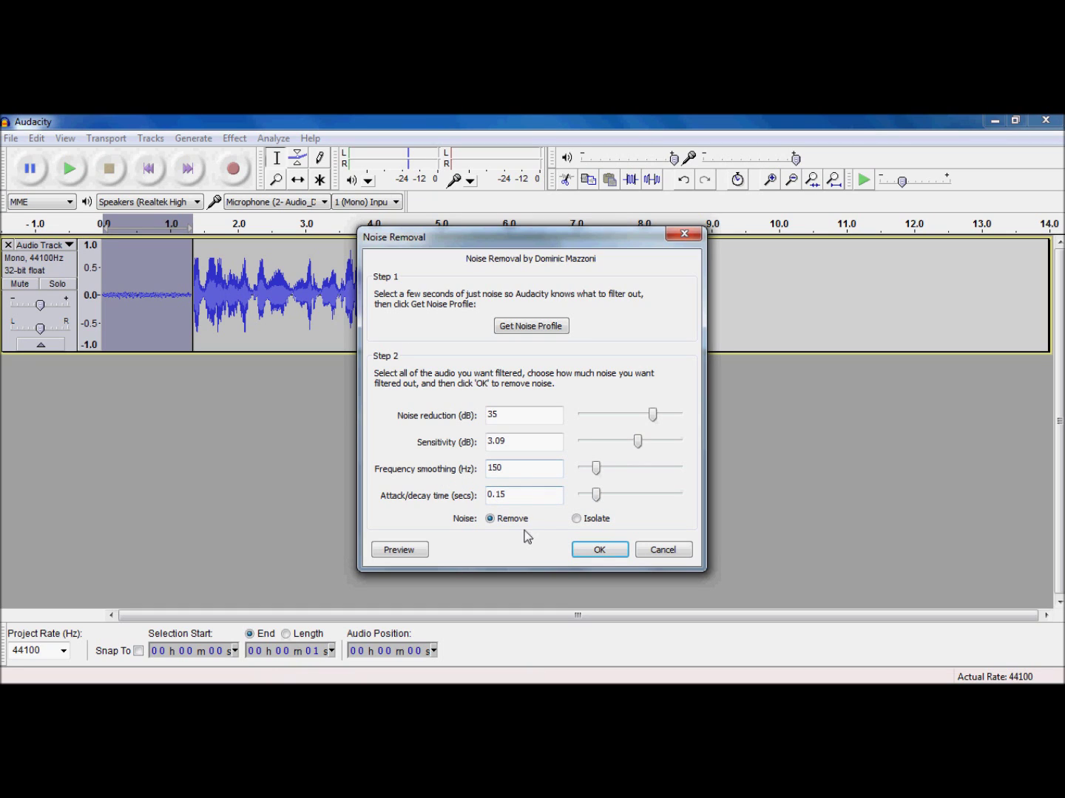
pyautogui.click(587, 551)
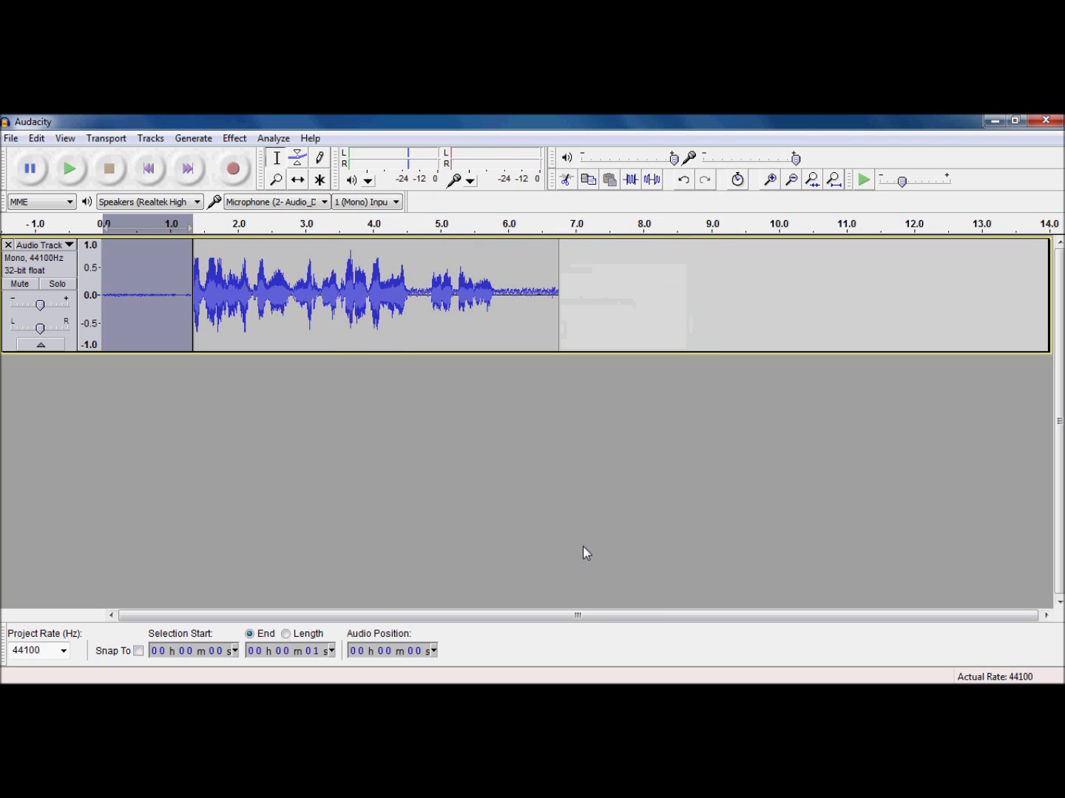
# Select the 4.6–4.9 s pause and apply Noise Removal with 40 dB reduction.
pyautogui.click(70, 169)
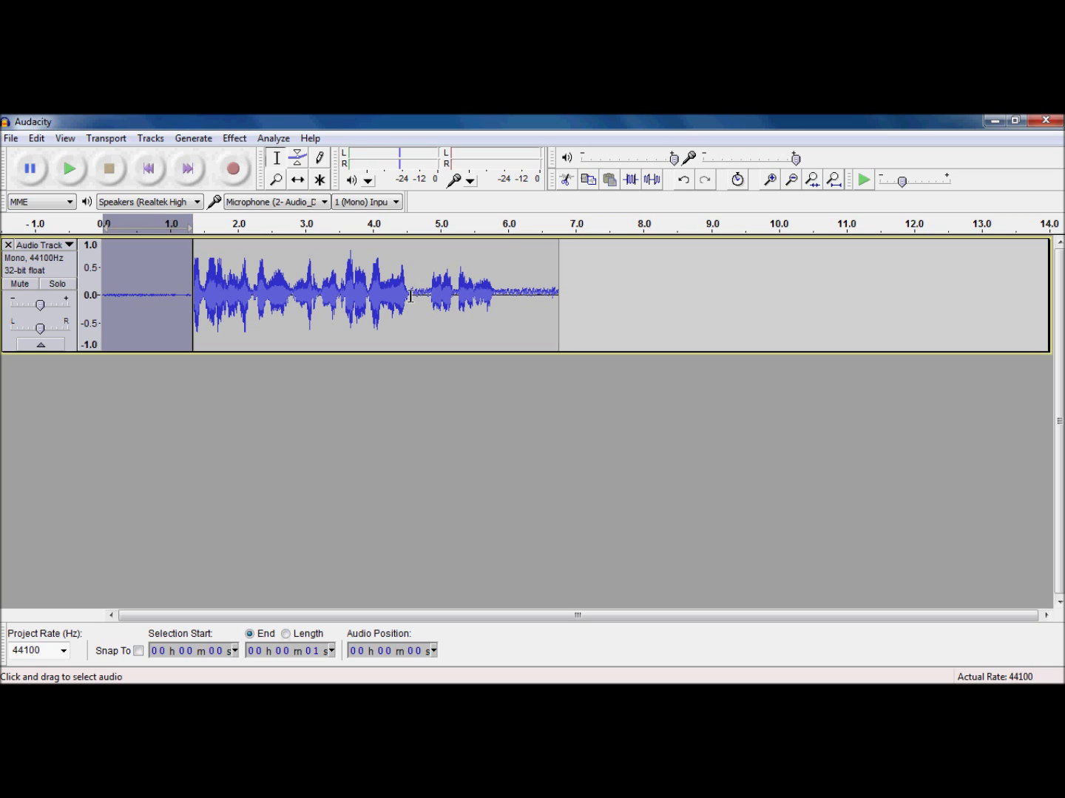
pyautogui.moveTo(411, 296); pyautogui.dragTo(432, 296)
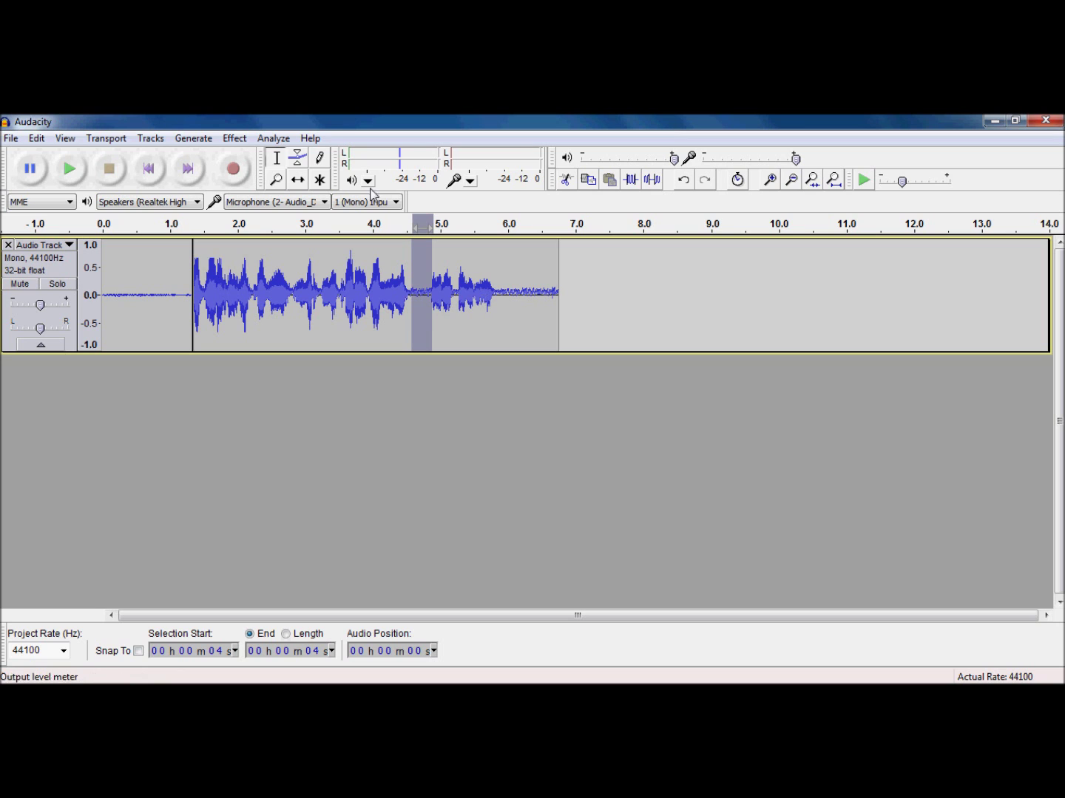
pyautogui.click(235, 138)
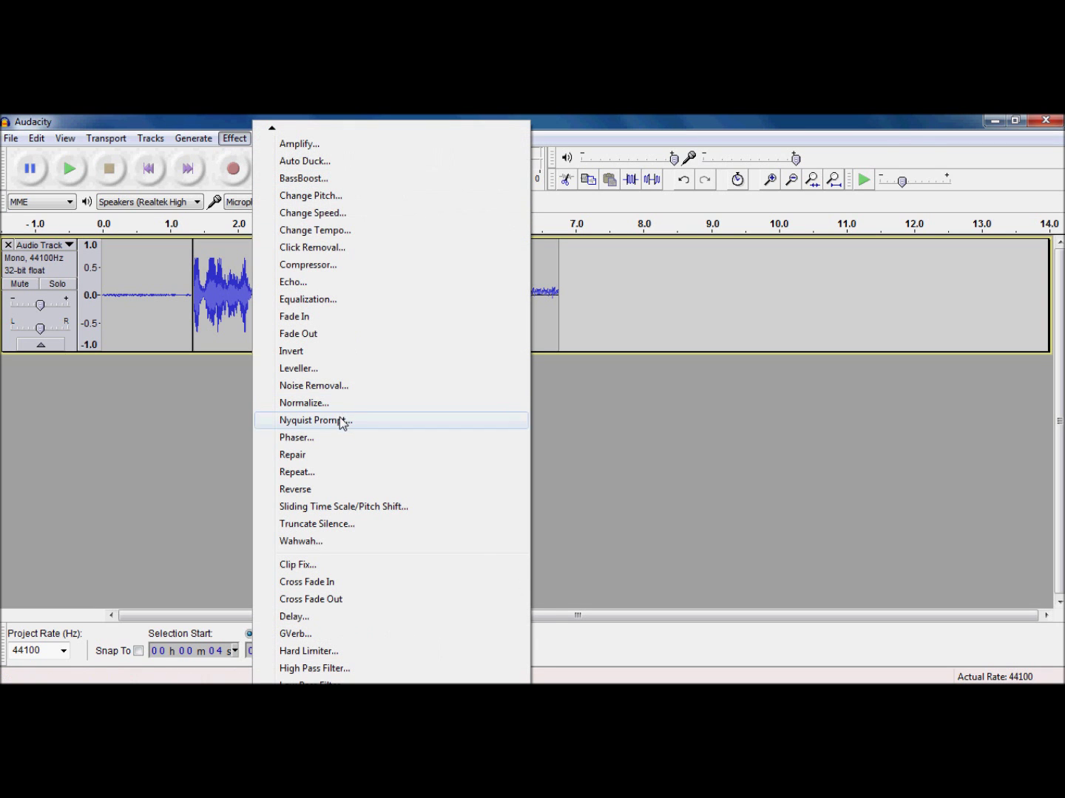
pyautogui.click(322, 385)
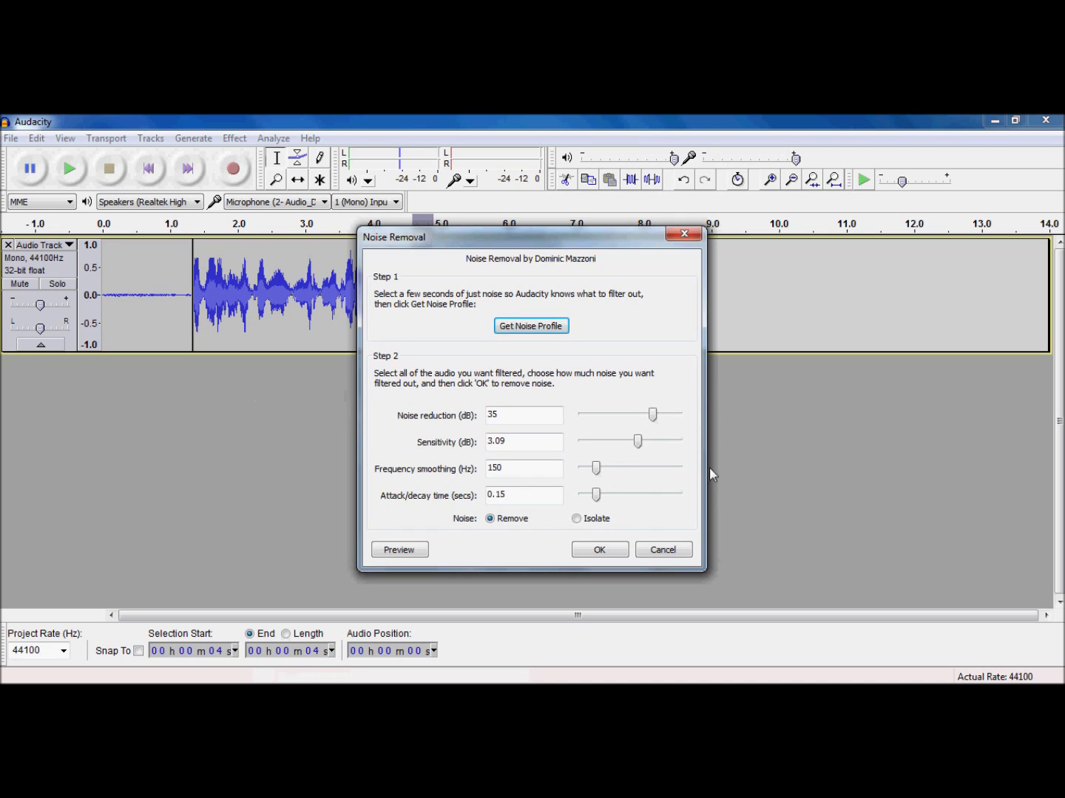
pyautogui.moveTo(654, 416); pyautogui.dragTo(663, 418)
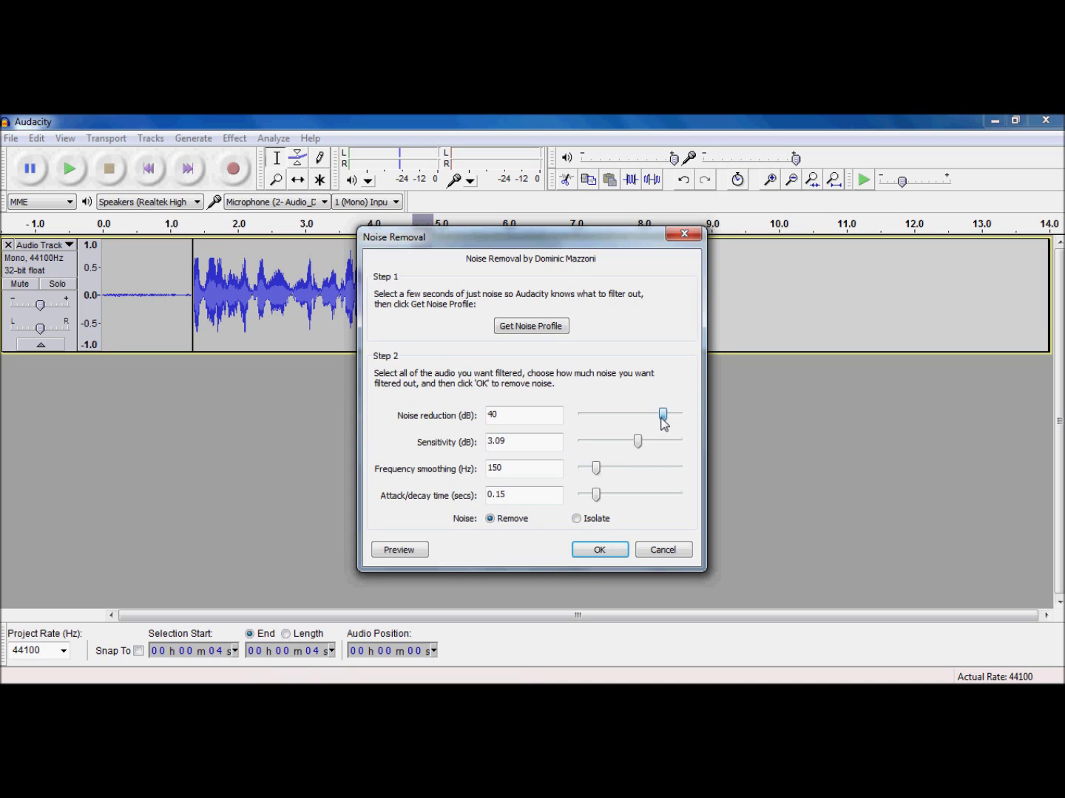
pyautogui.click(621, 554)
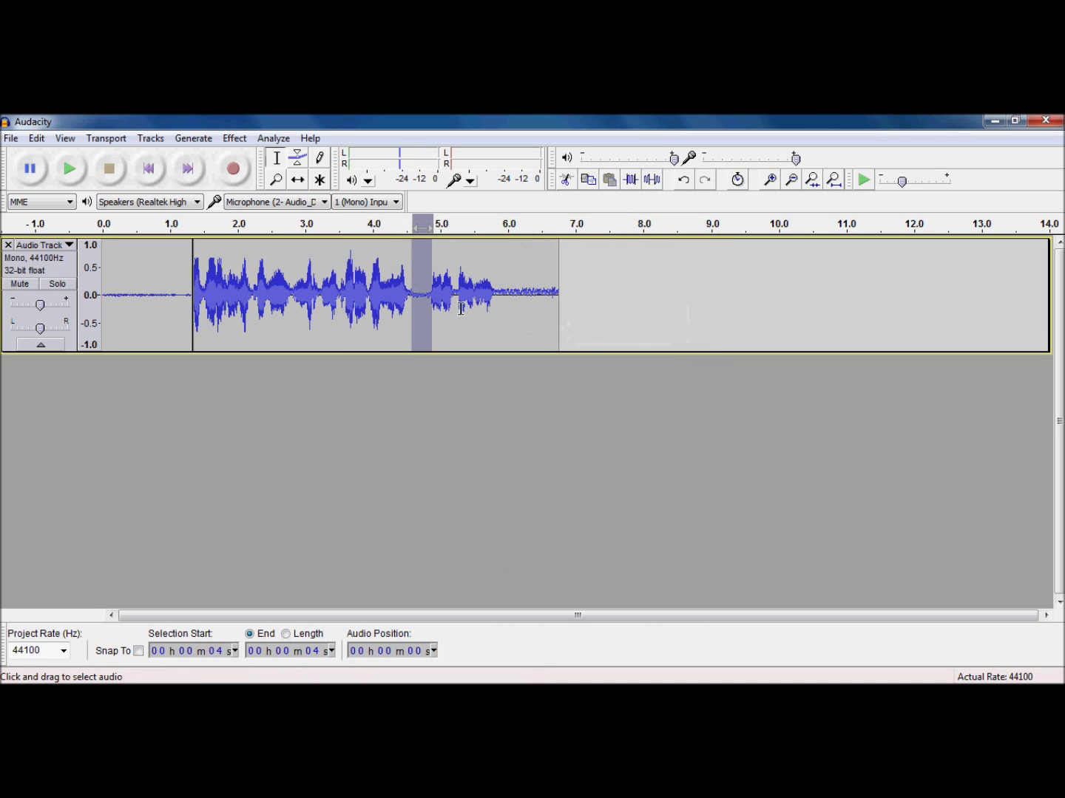
# Re-run Noise Removal on the 4.6–4.9 s pause at 9.92 dB sensitivity, then select 5.8–7.0 s.
pyautogui.click(235, 138)
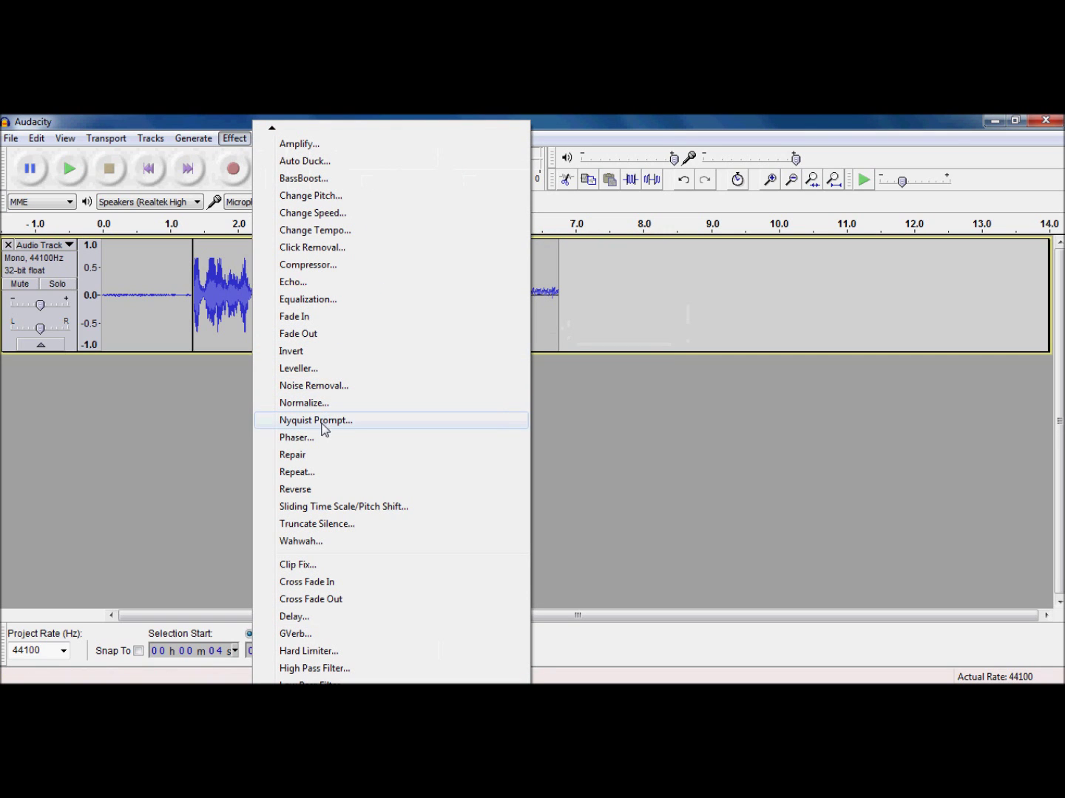
pyautogui.click(318, 385)
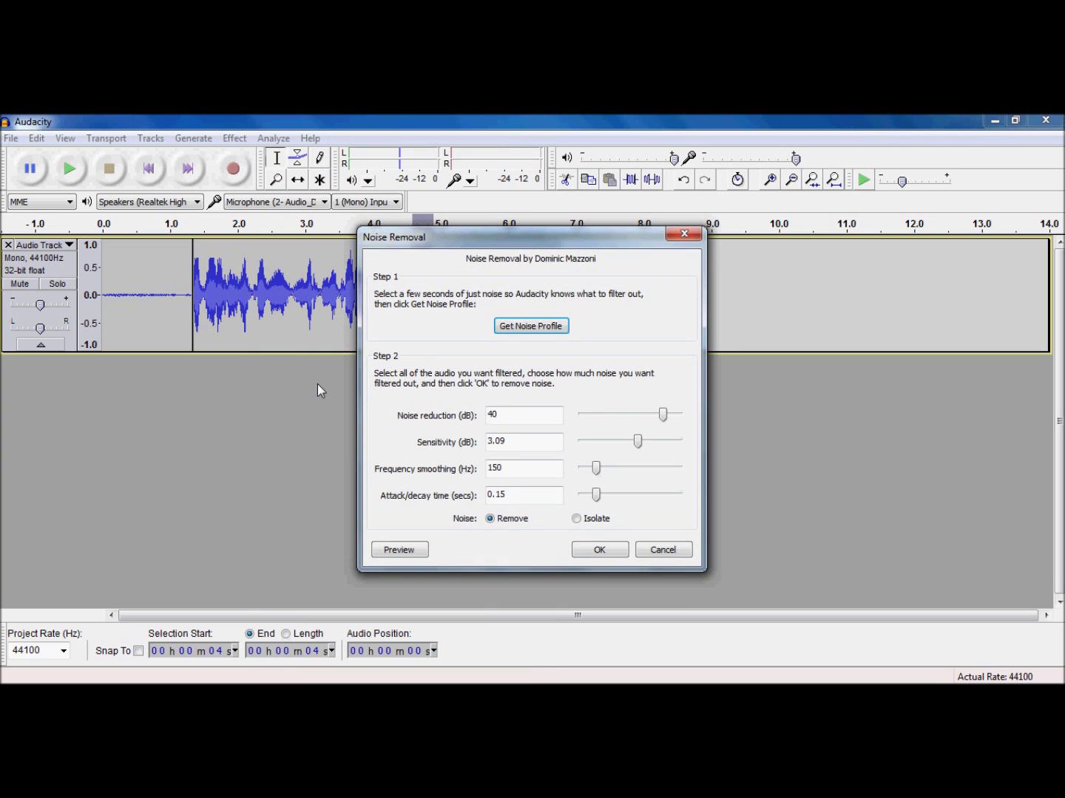
pyautogui.moveTo(638, 442); pyautogui.dragTo(656, 447)
pyautogui.click(600, 550)
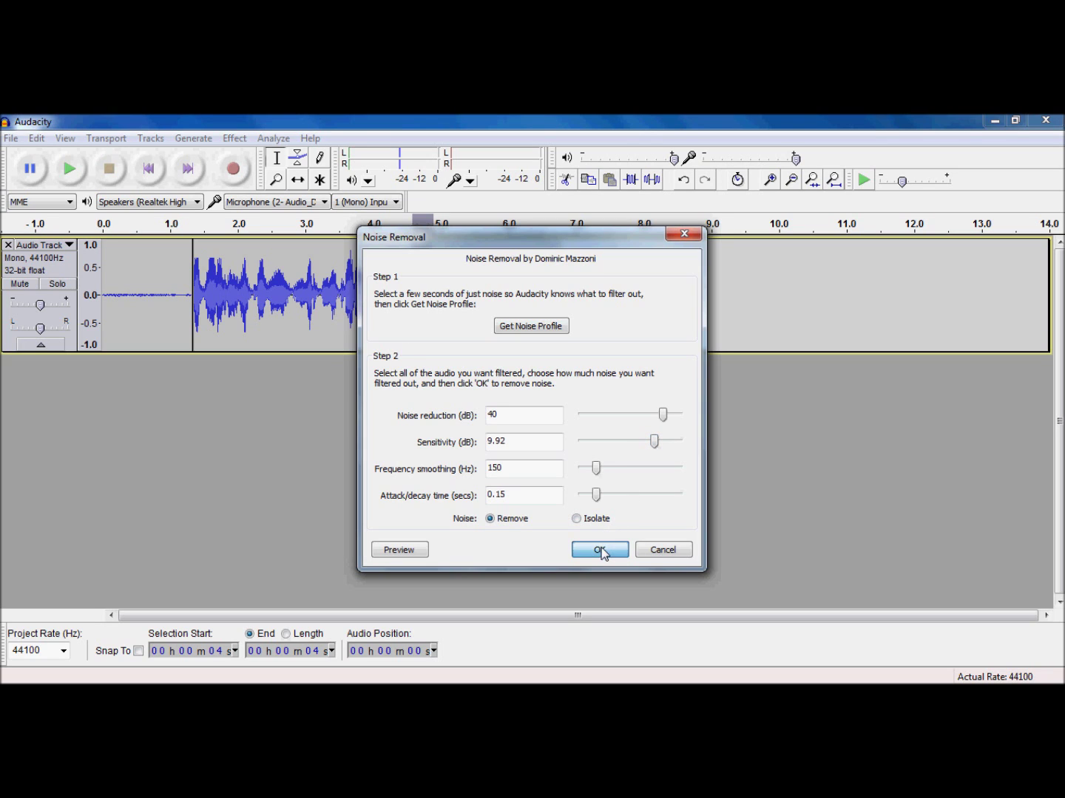
pyautogui.moveTo(494, 294); pyautogui.dragTo(581, 300)
pyautogui.click(213, 140)
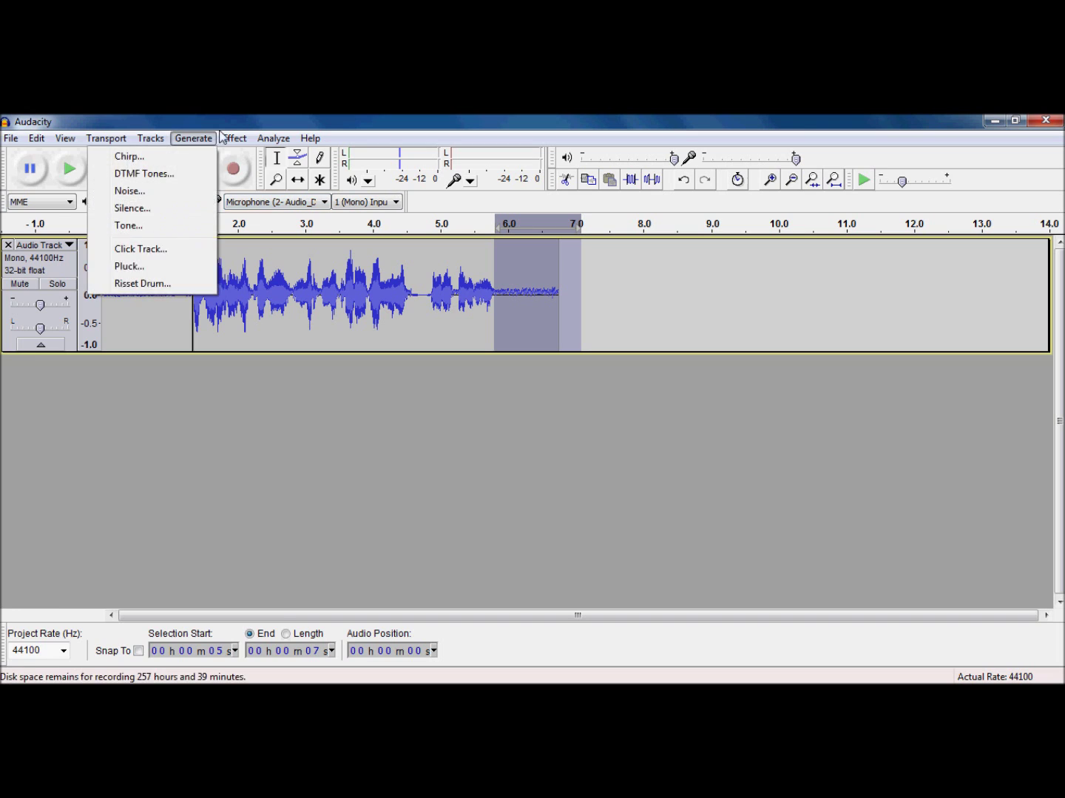
# Apply Noise Removal to the 5.8–7.0 s trailing silence, then play the cleaned track from the start.
pyautogui.moveTo(229, 140)
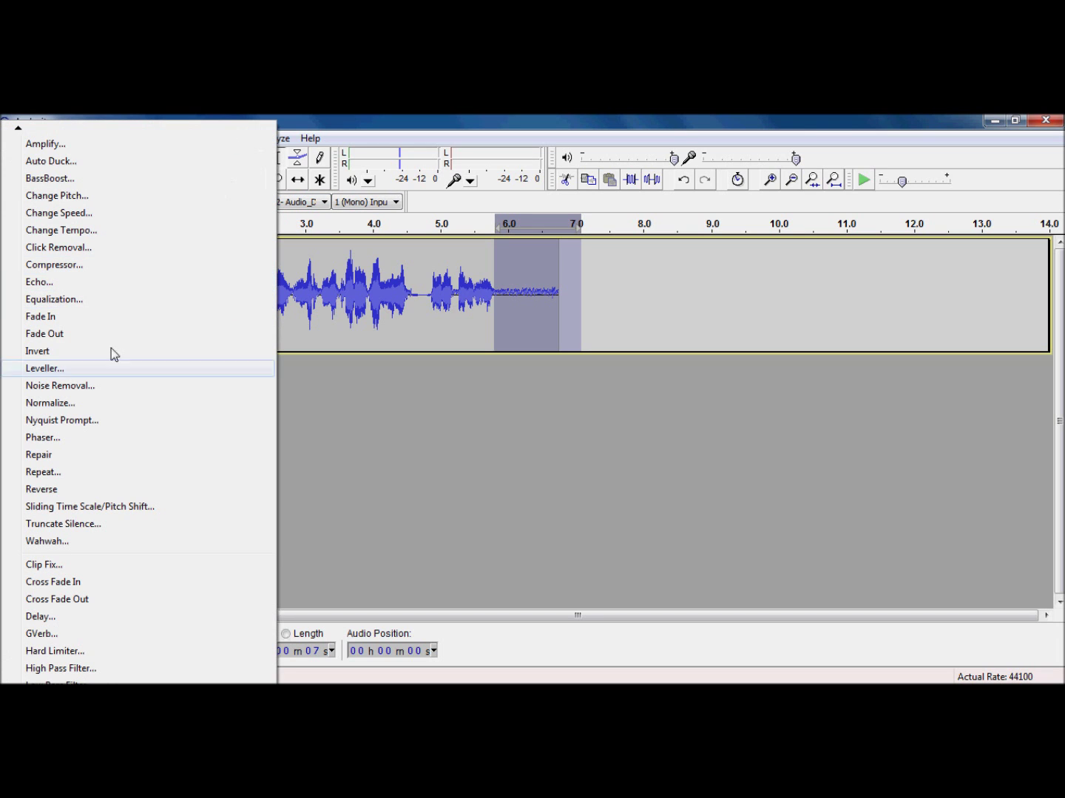
pyautogui.click(98, 388)
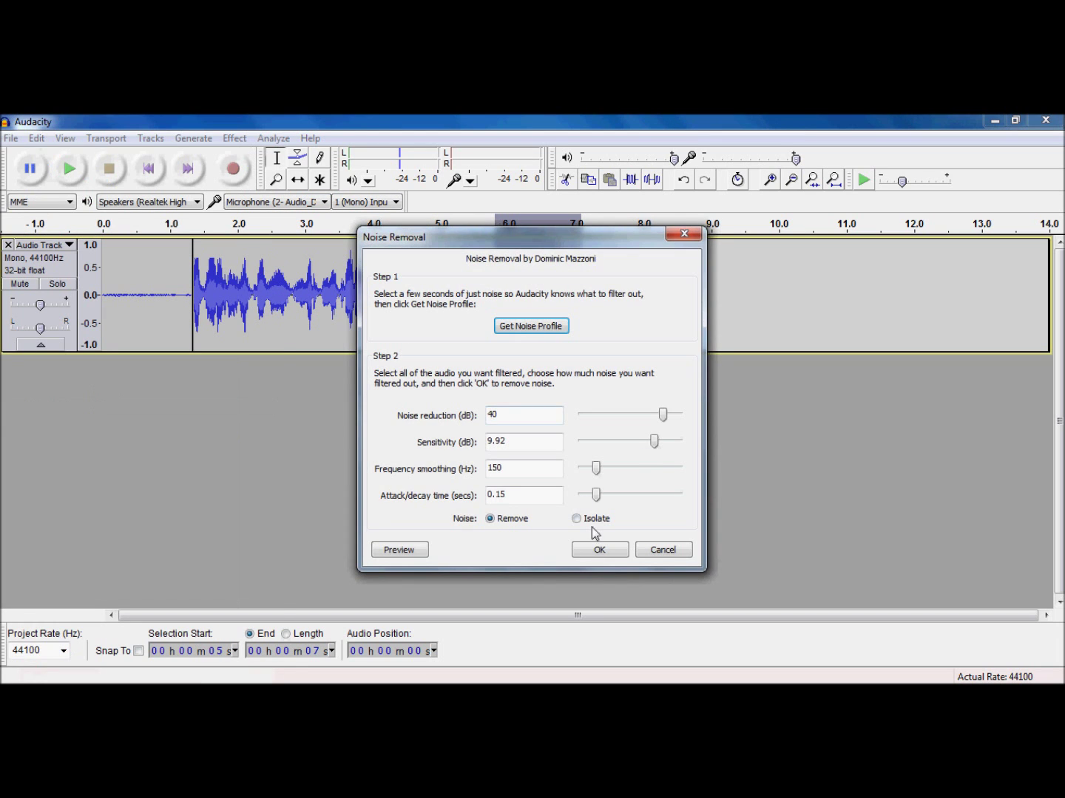
pyautogui.click(598, 549)
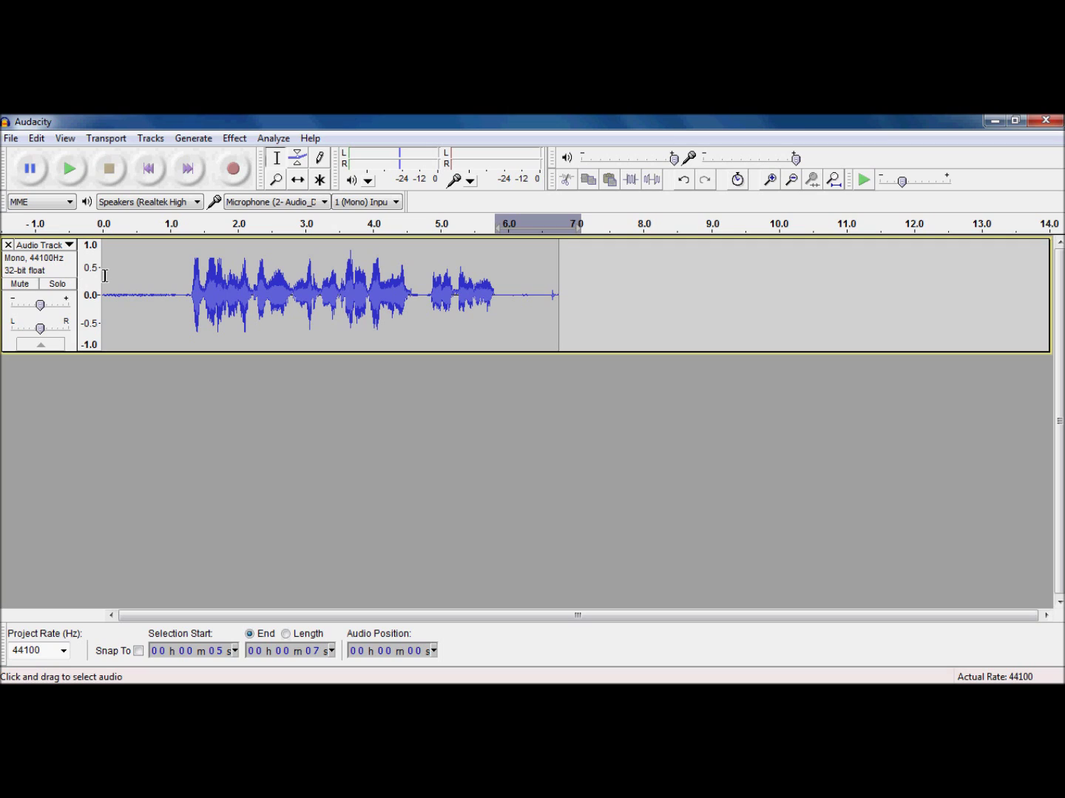
pyautogui.click(161, 179)
pyautogui.click(71, 171)
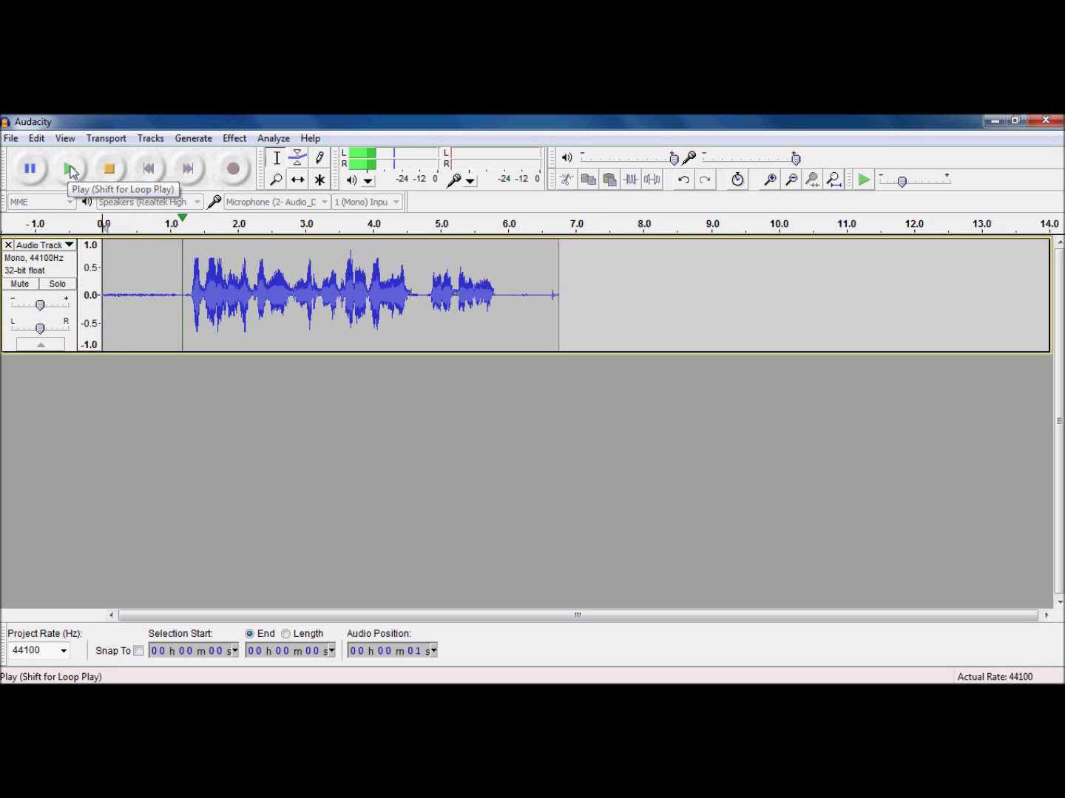